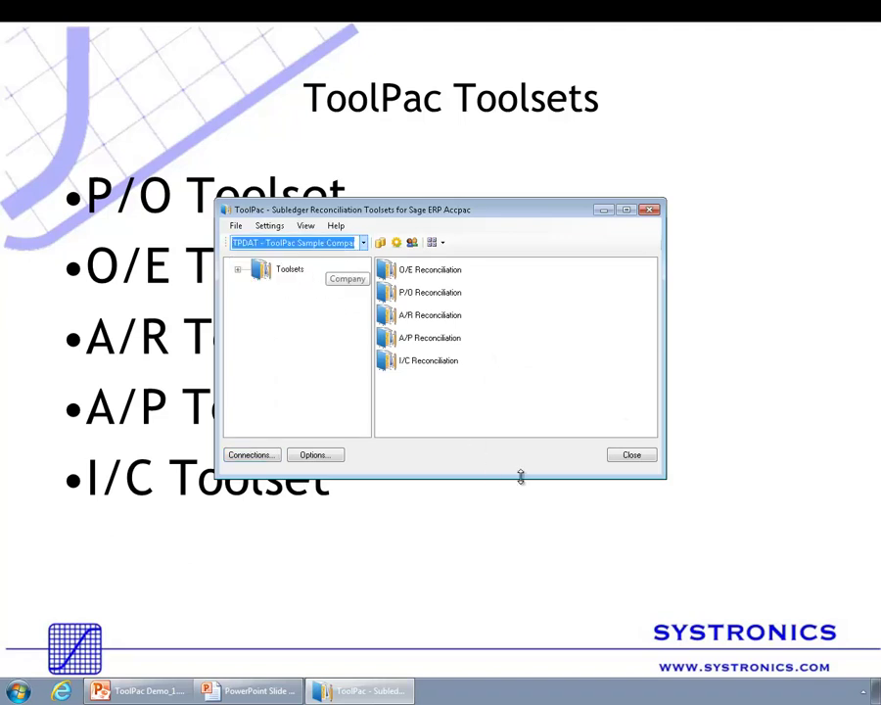
Step: Open P/O Receipt Status from the P/O Reconciliation toolset, covering fiscal periods 2010-01 to 2020-12
{"action": "left_click", "coordinate": [392, 300]}
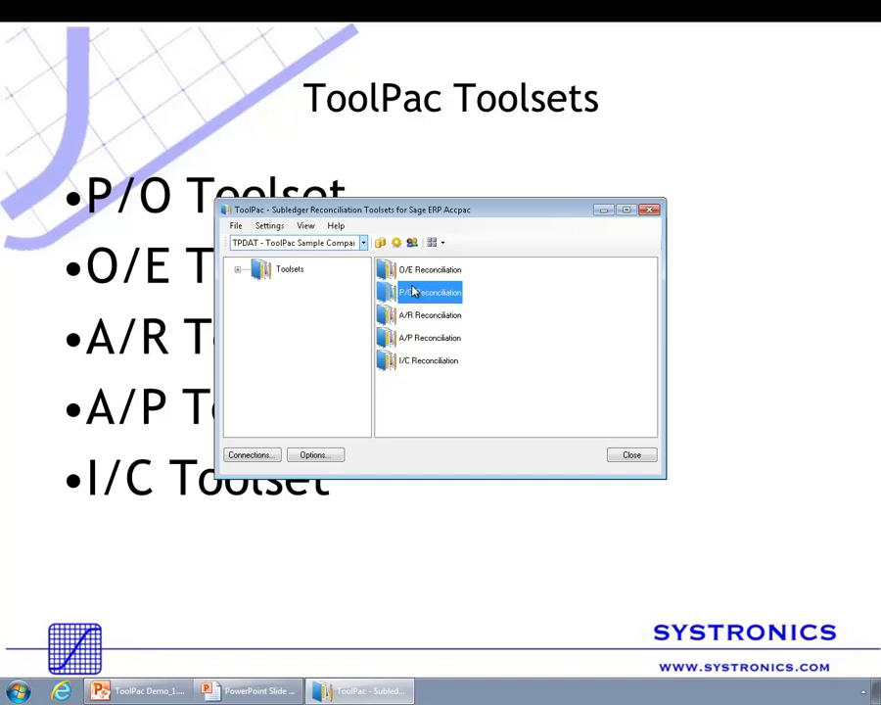
{"action": "double_click", "coordinate": [395, 294]}
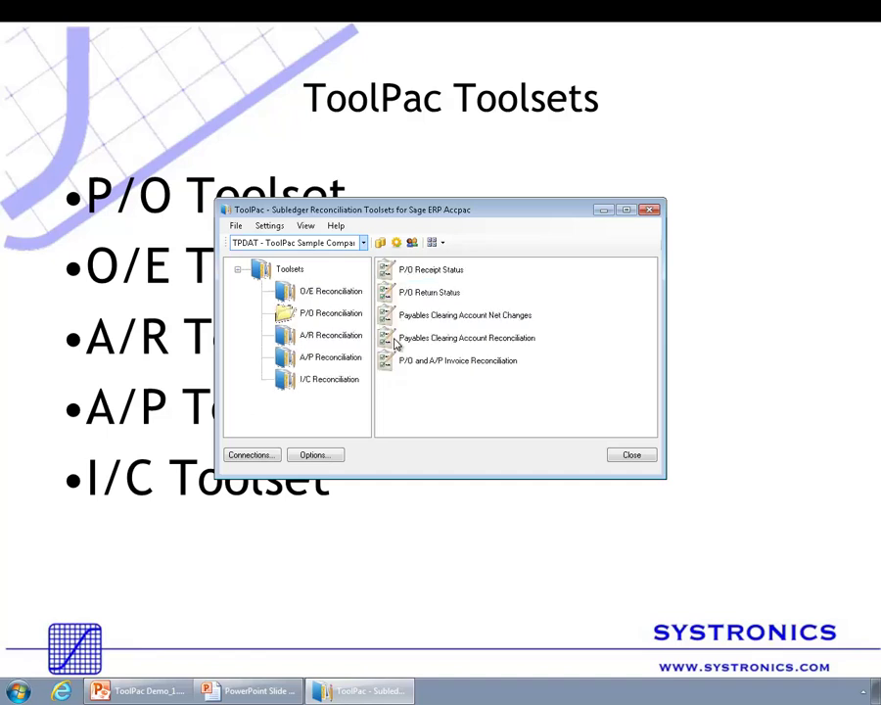
{"action": "left_click", "coordinate": [413, 275]}
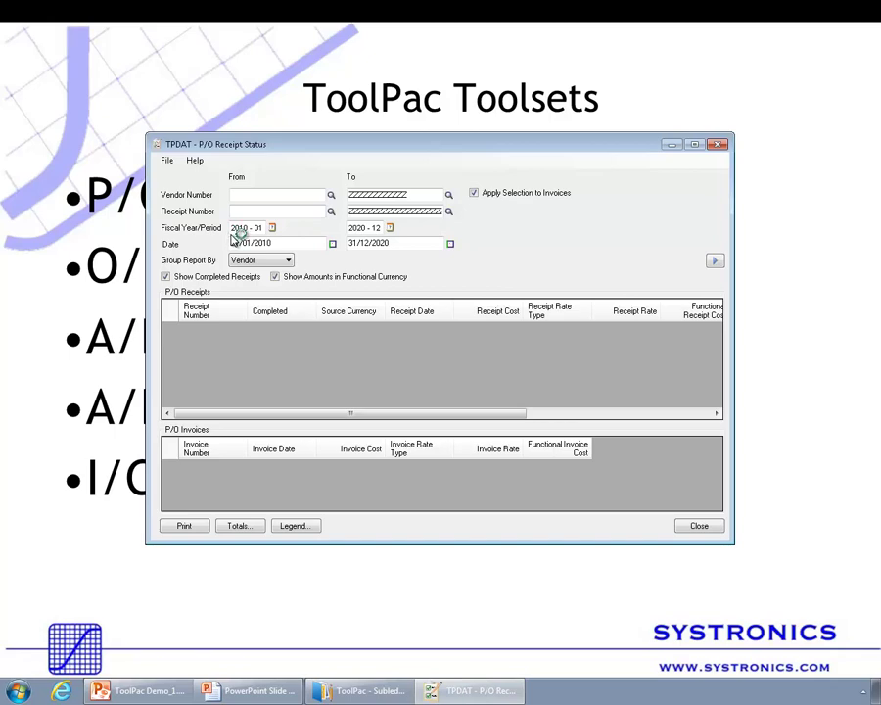
Step: Load all receipts full-screen and view the invoice matched to receipt RCP00000008
{"action": "left_click", "coordinate": [714, 265]}
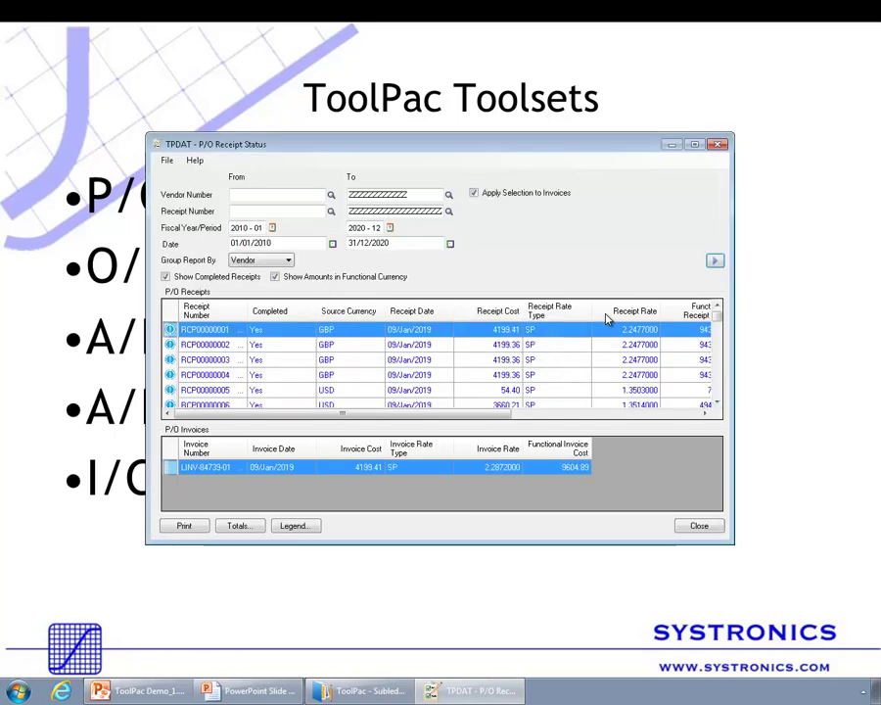
{"action": "left_click", "coordinate": [694, 144]}
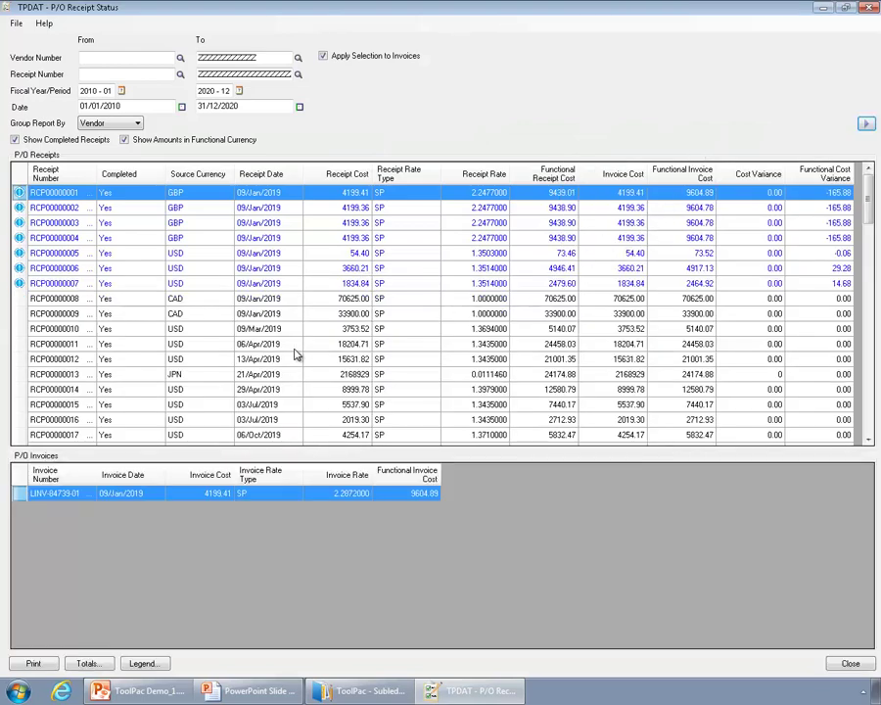
{"action": "left_click", "coordinate": [54, 495]}
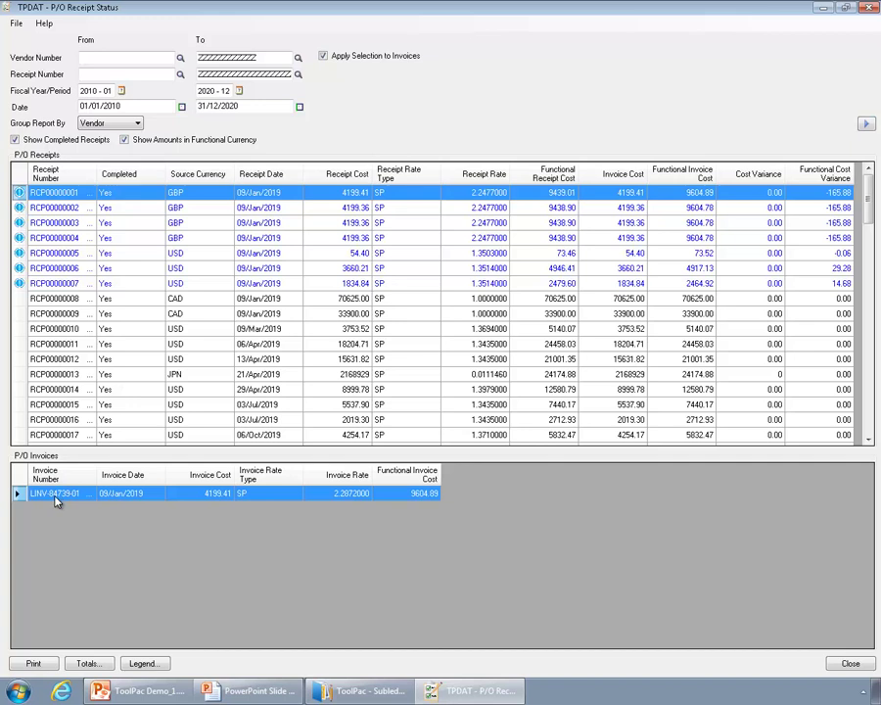
{"action": "left_click", "coordinate": [51, 301]}
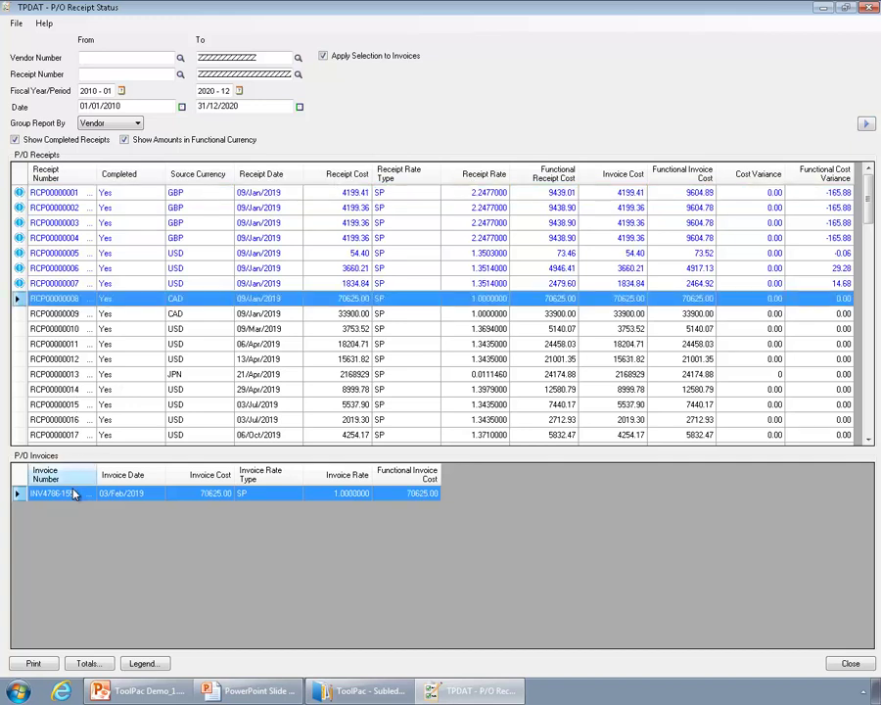
Step: Hide completed receipts and check invoices for RCP083 and RCP088 (invoice IN102)
{"action": "left_click", "coordinate": [15, 140]}
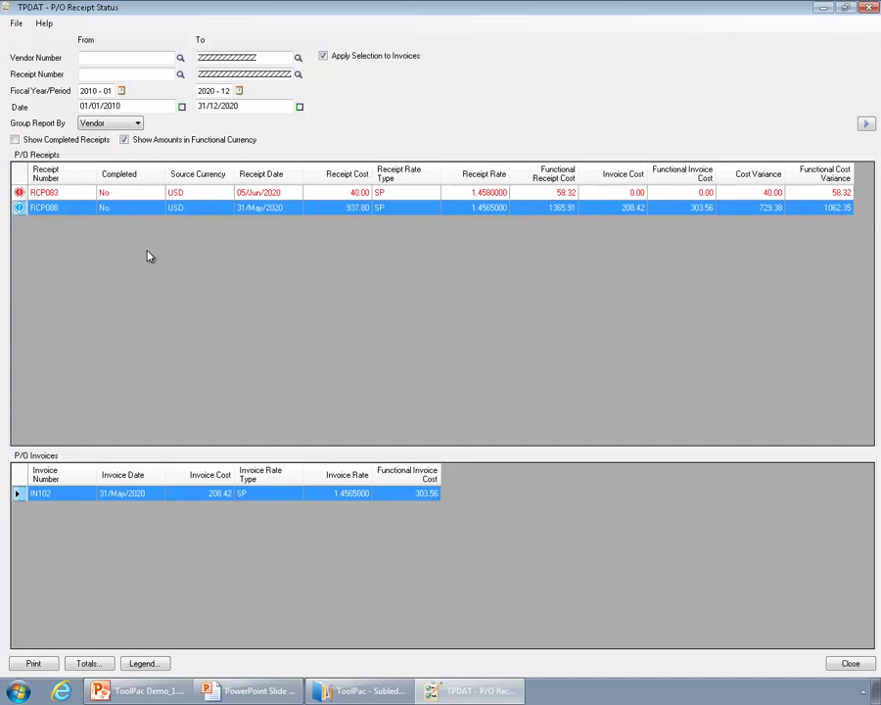
{"action": "left_click", "coordinate": [137, 193]}
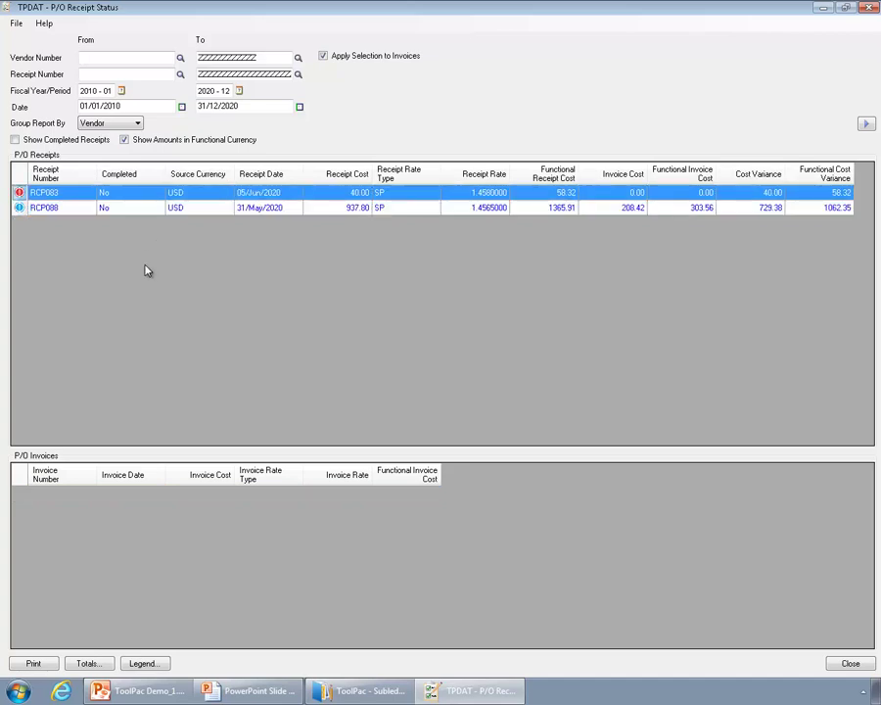
{"action": "left_click", "coordinate": [82, 209]}
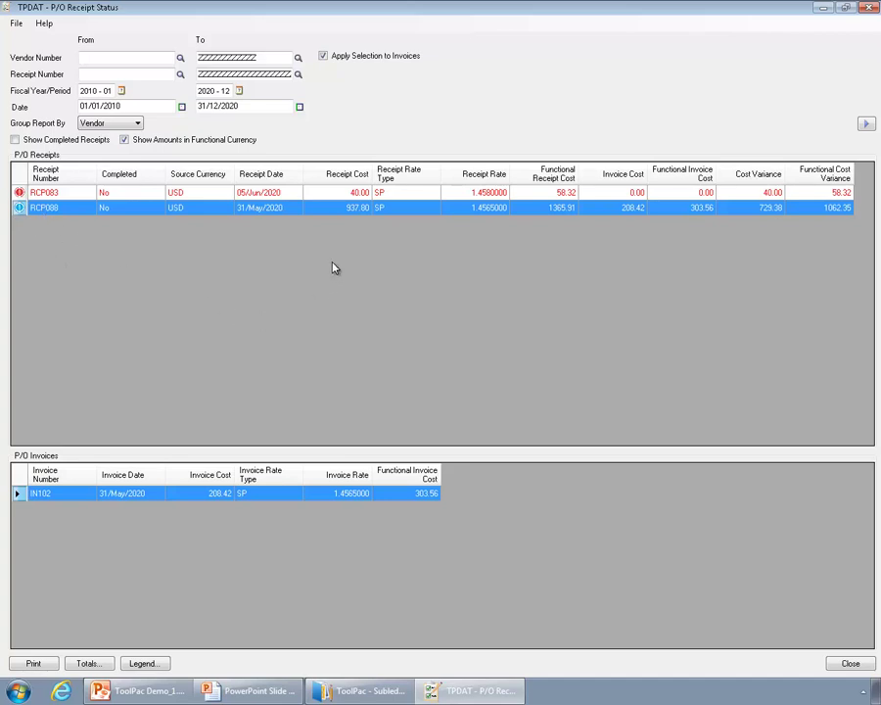
Step: Print-preview the receipt status report without the vendor group tree, then close the preview and window
{"action": "left_click", "coordinate": [16, 23]}
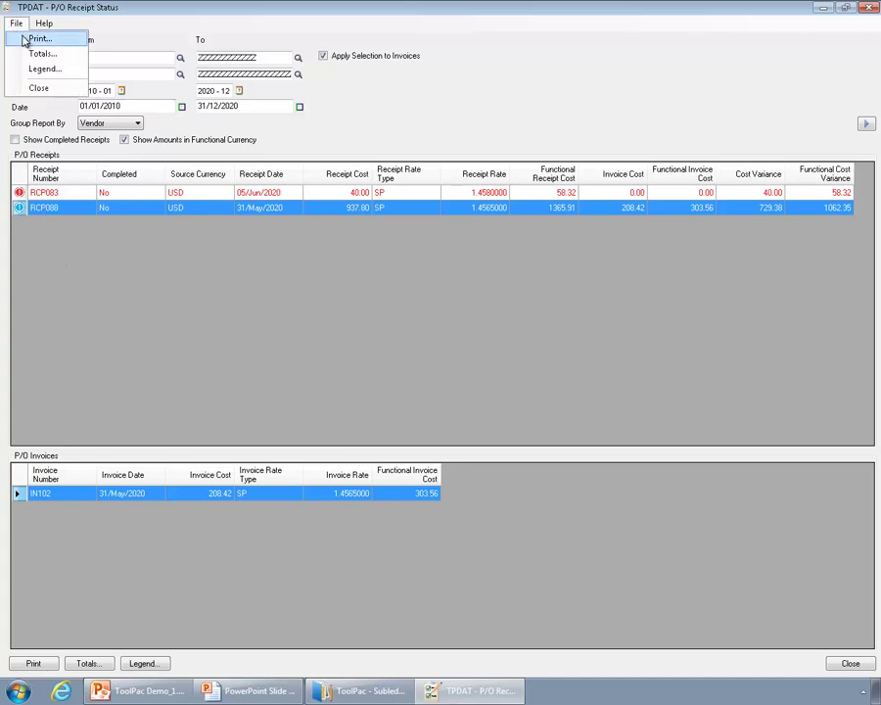
{"action": "left_click", "coordinate": [24, 40]}
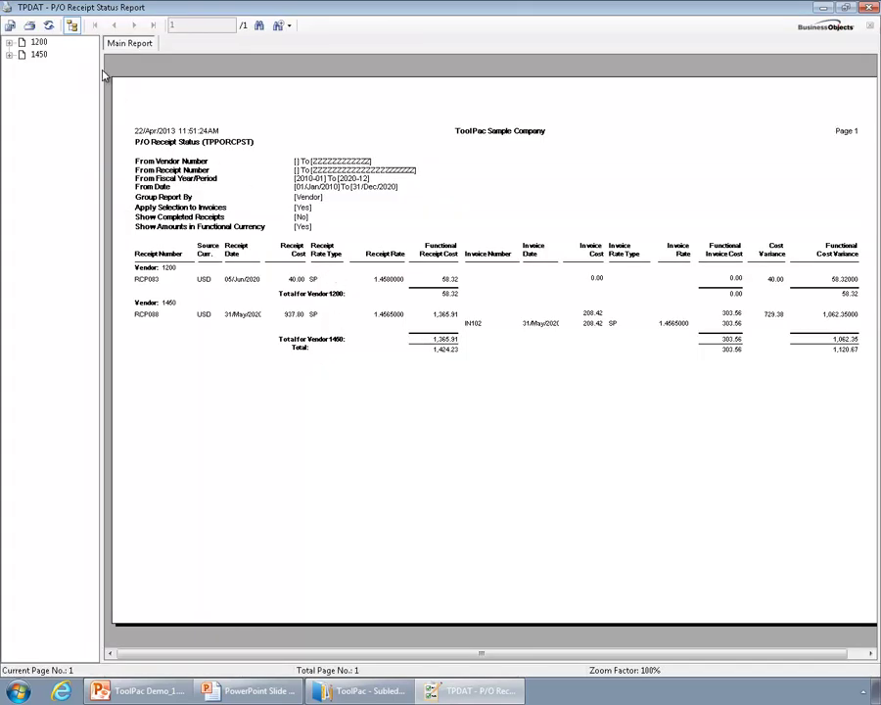
{"action": "left_click", "coordinate": [71, 25]}
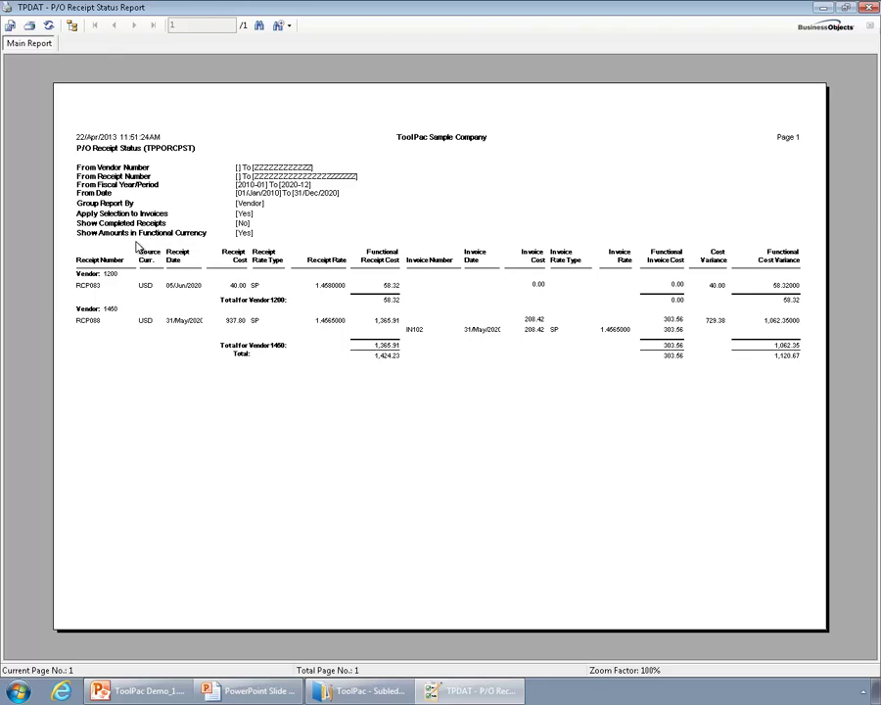
{"action": "left_click", "coordinate": [871, 7]}
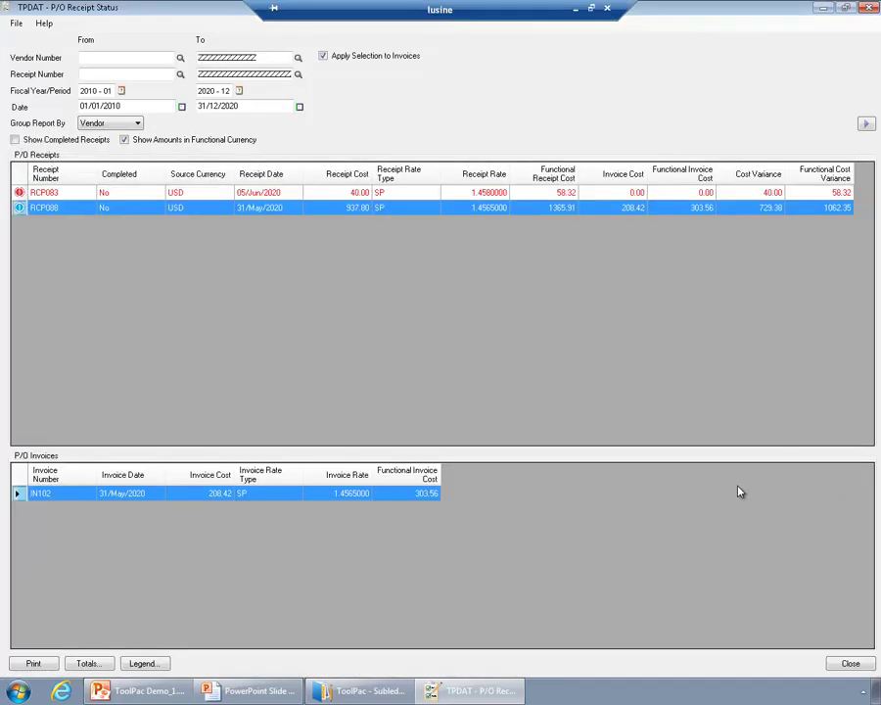
{"action": "left_click", "coordinate": [850, 664]}
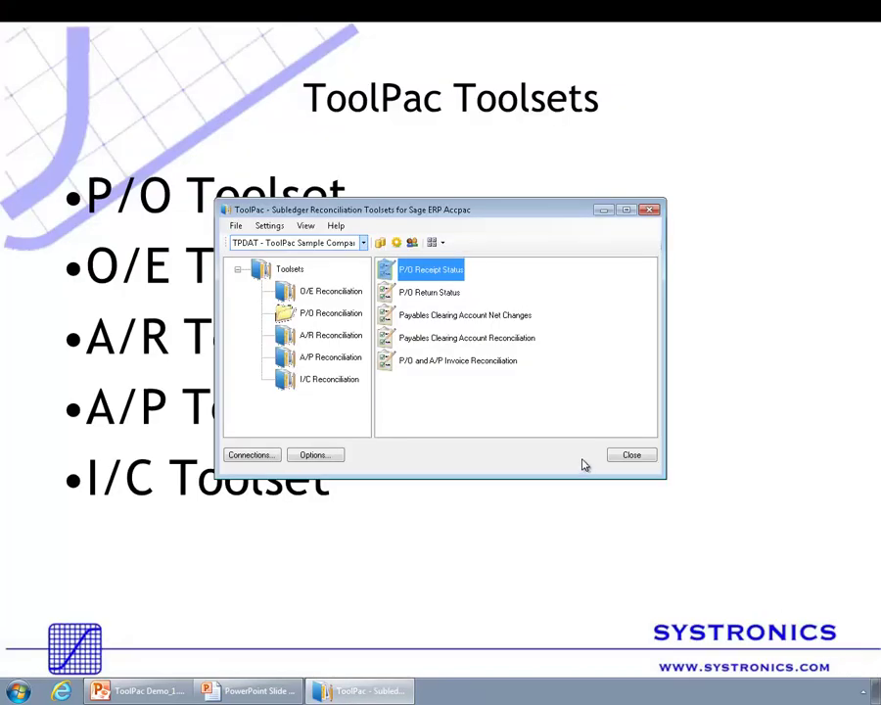
{"action": "left_click", "coordinate": [442, 295]}
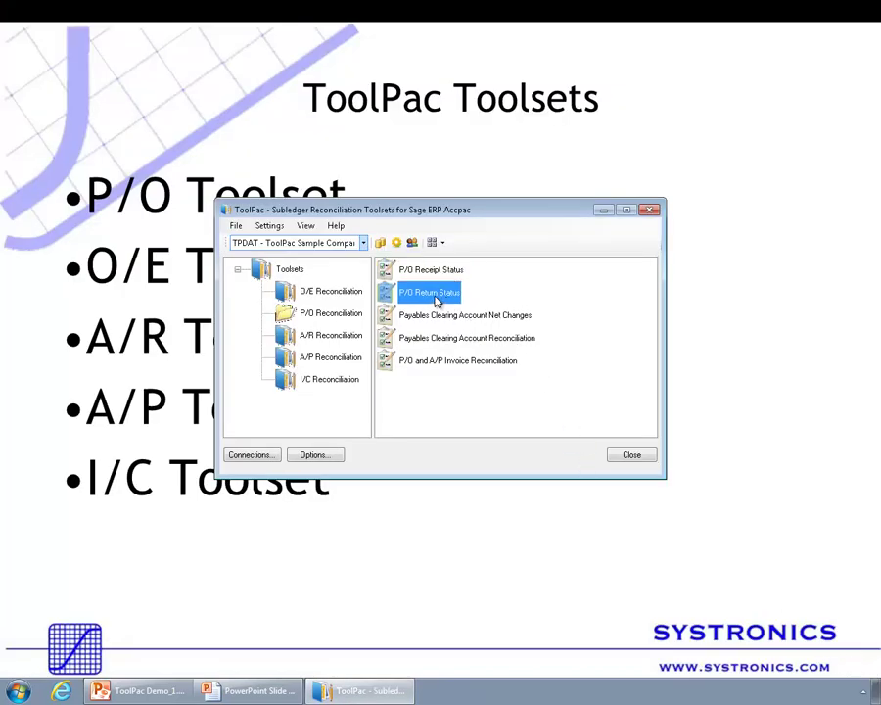
{"action": "double_click", "coordinate": [433, 293]}
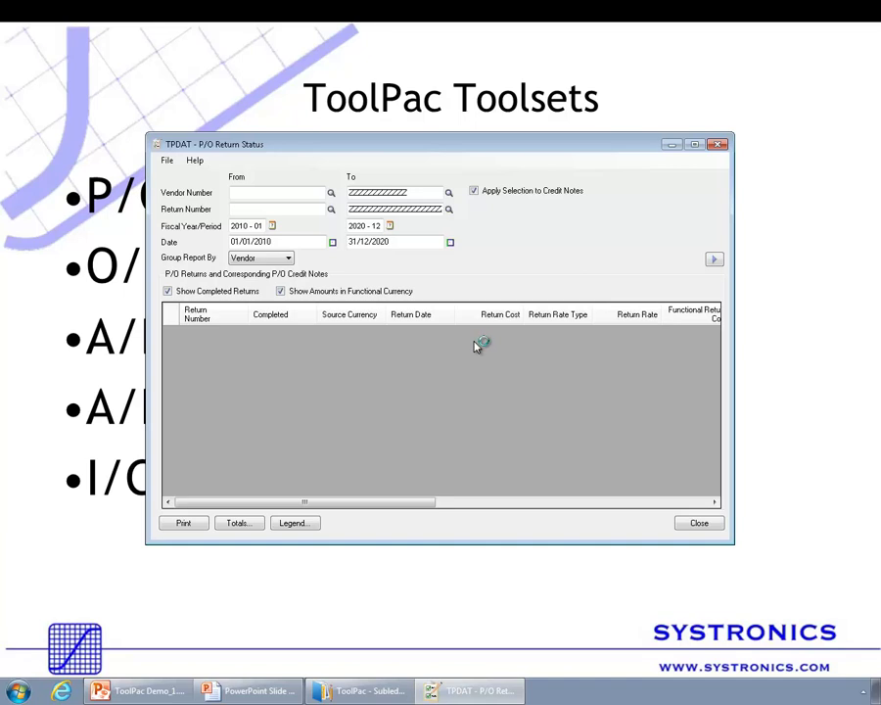
{"action": "left_click", "coordinate": [714, 259]}
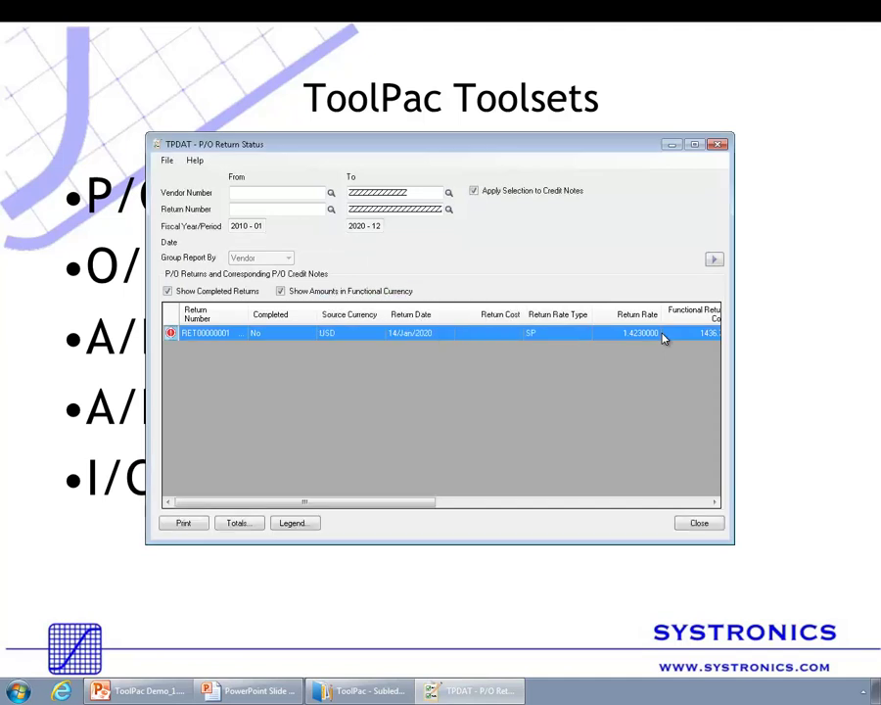
{"action": "left_click_drag", "start_coordinate": [411, 505], "coordinate": [619, 504]}
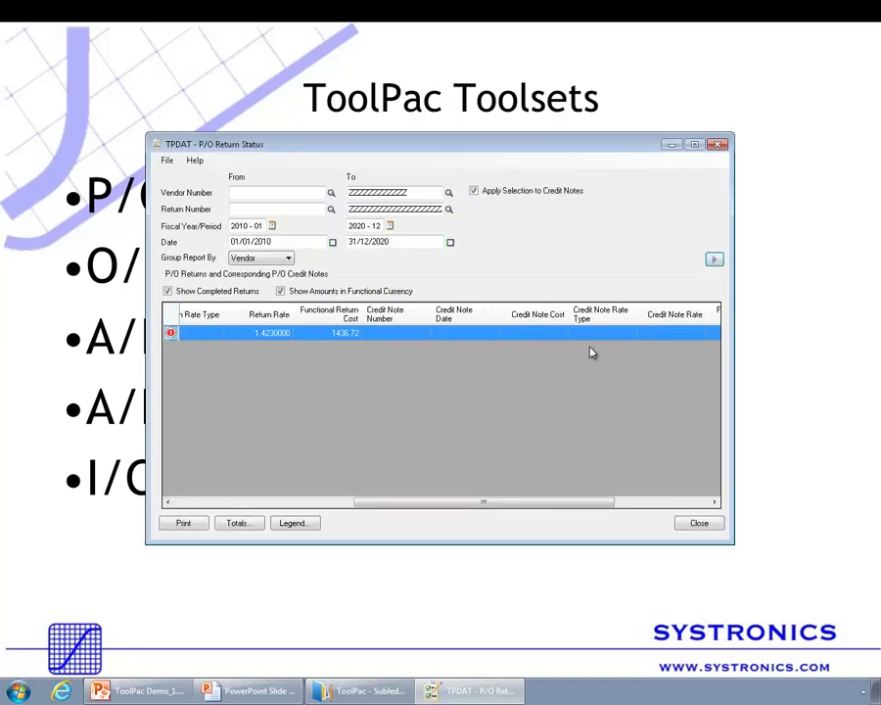
{"action": "left_click_drag", "start_coordinate": [556, 505], "coordinate": [451, 480]}
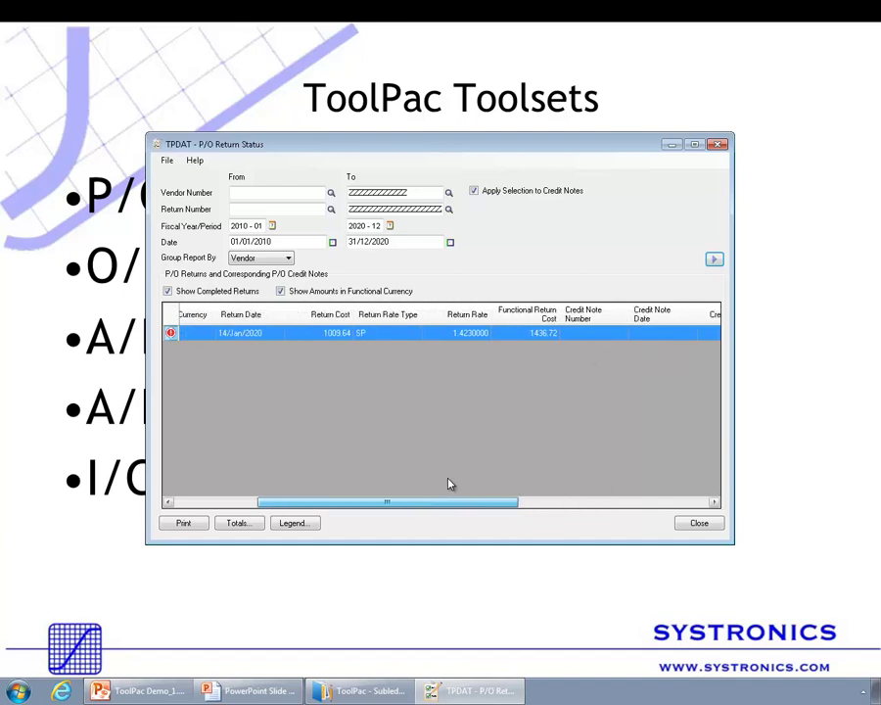
{"action": "left_click", "coordinate": [198, 291]}
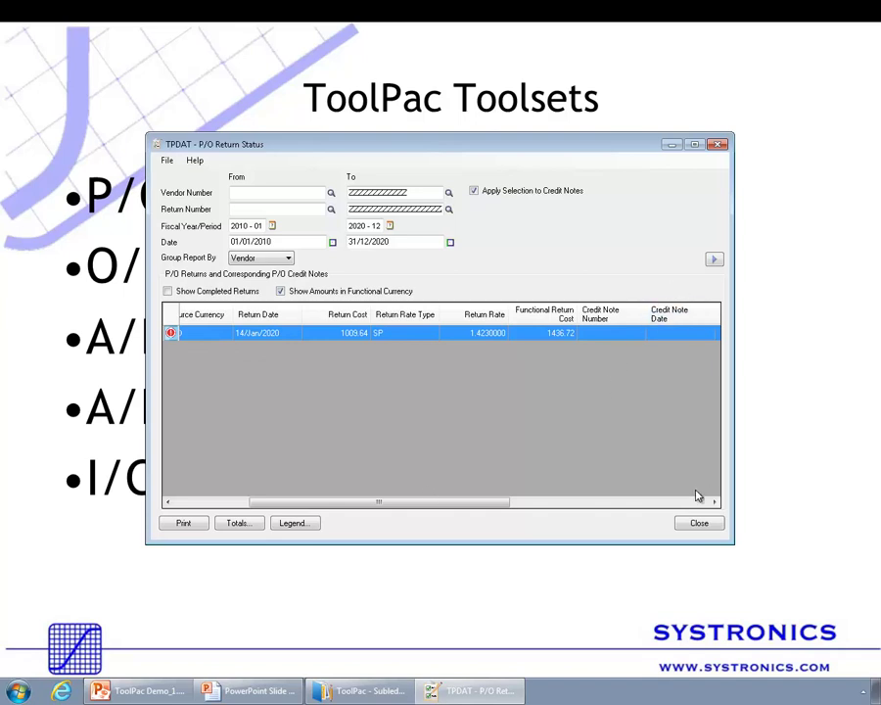
{"action": "left_click", "coordinate": [699, 525]}
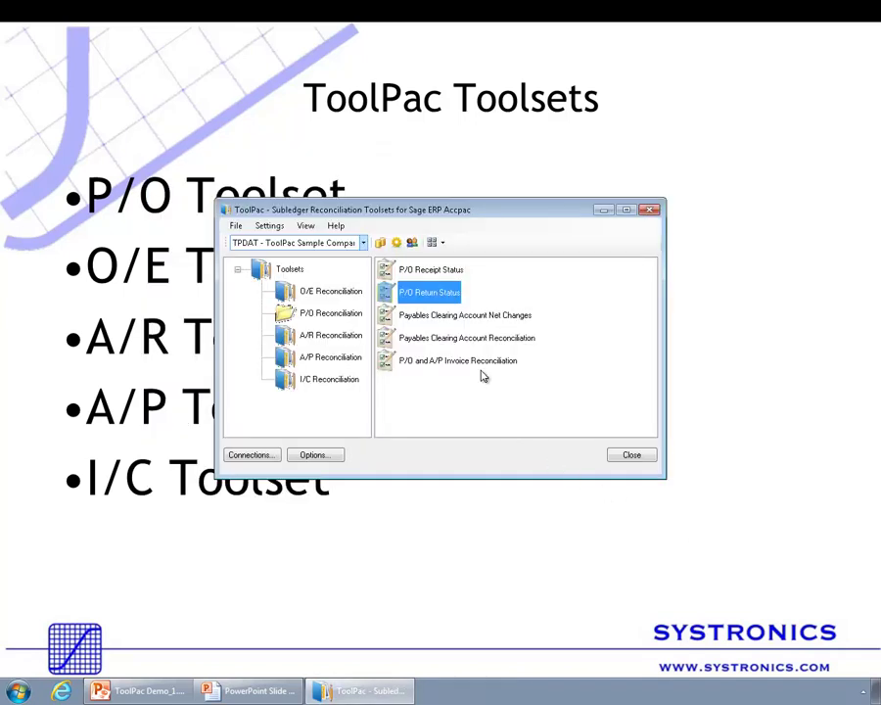
{"action": "left_click", "coordinate": [463, 325]}
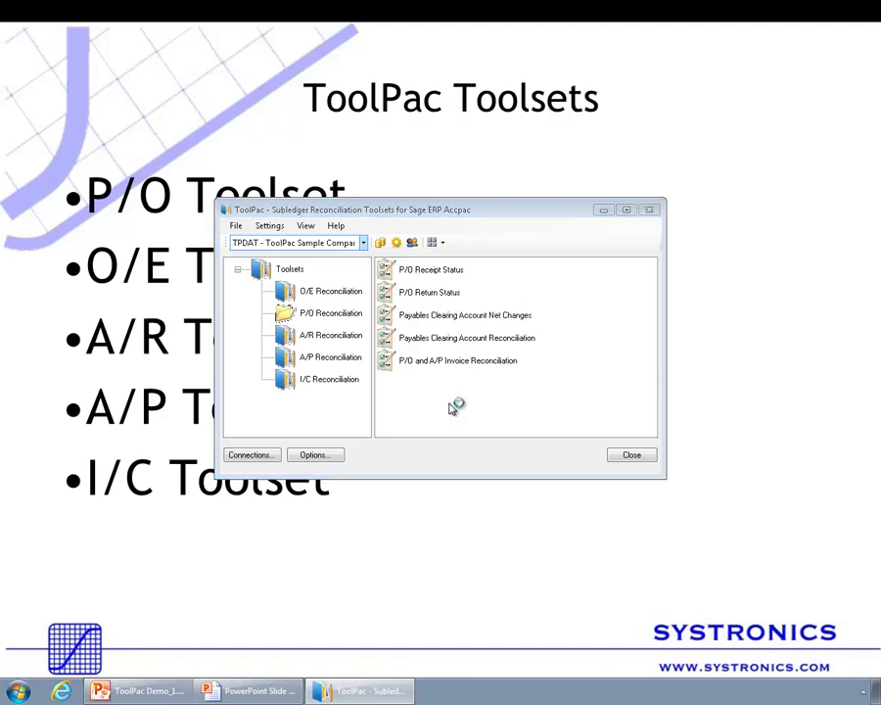
{"action": "left_click", "coordinate": [634, 213]}
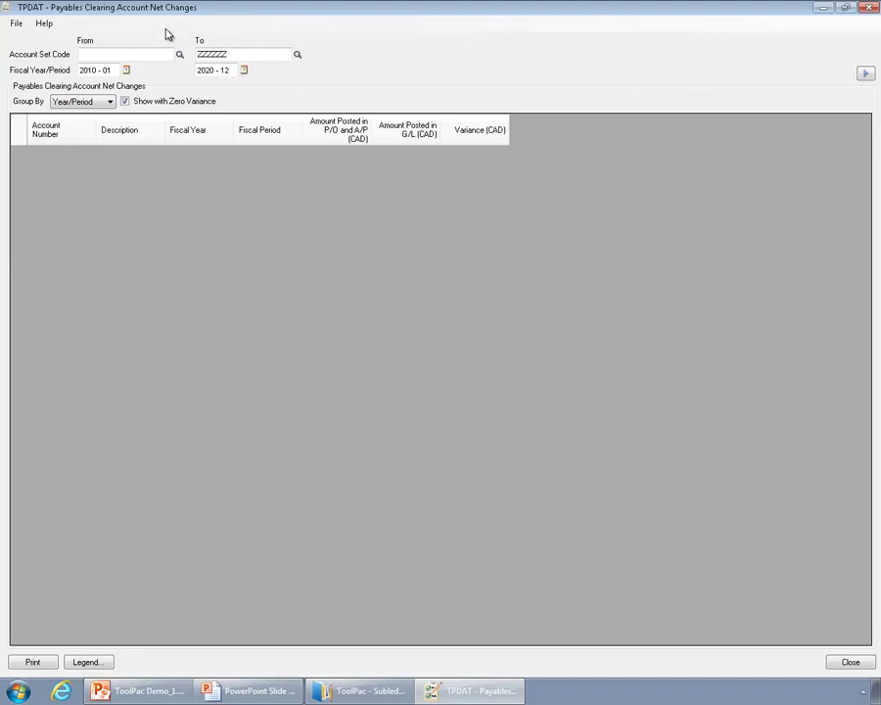
{"action": "left_click", "coordinate": [868, 75]}
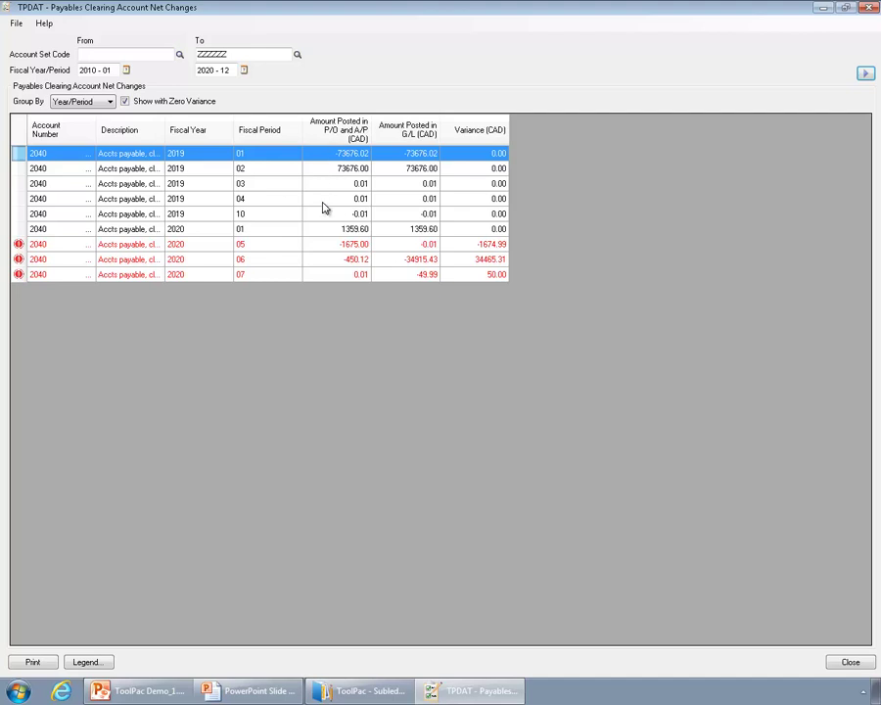
{"action": "left_click", "coordinate": [416, 157]}
{"action": "left_click", "coordinate": [453, 250]}
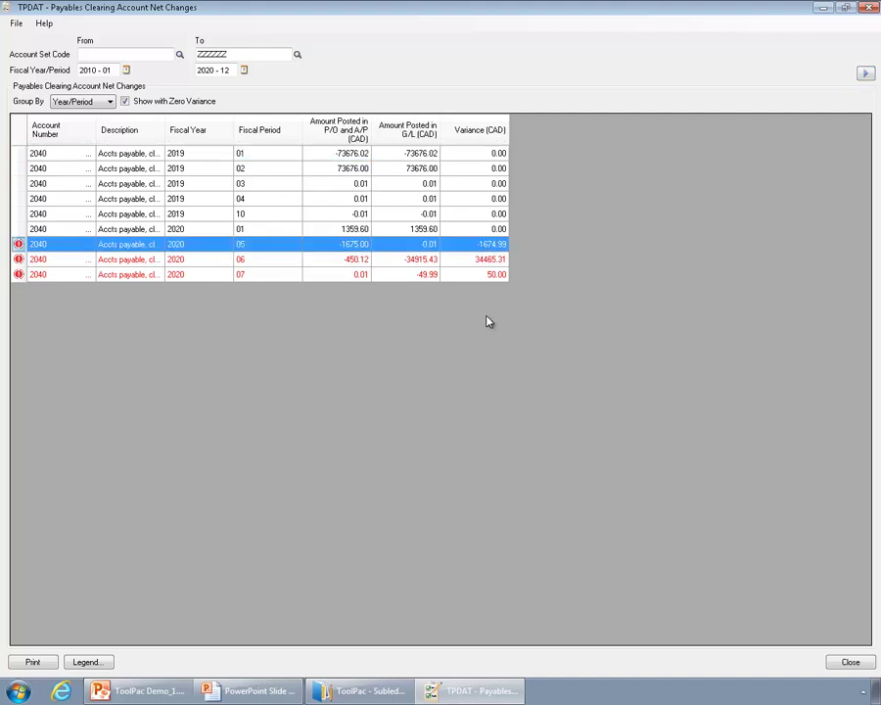
{"action": "left_click", "coordinate": [124, 101]}
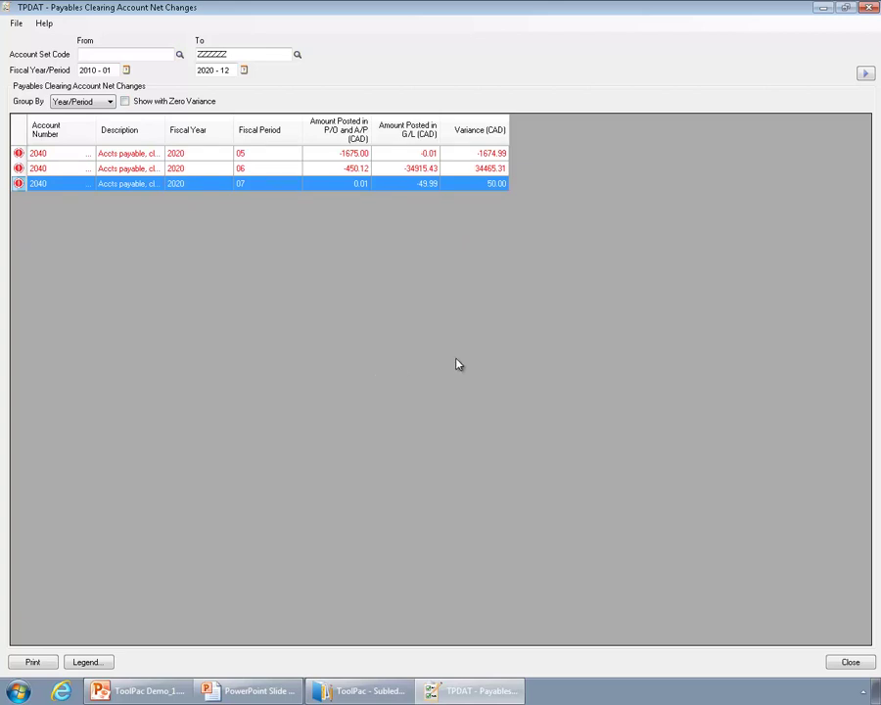
{"action": "left_click", "coordinate": [850, 662]}
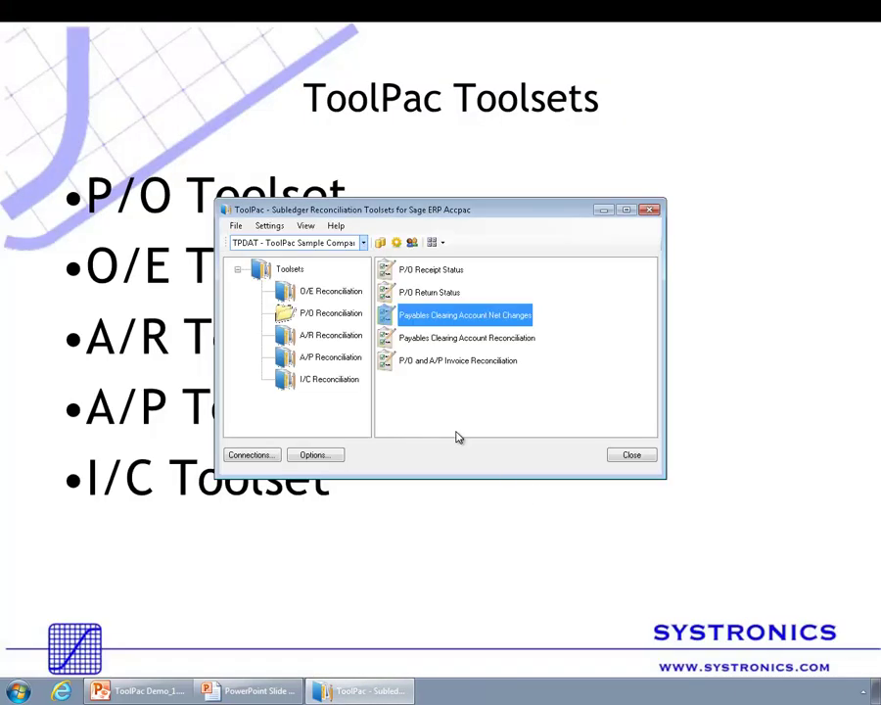
Step: Run Payables Clearing Account Net Changes for account 2040 and open the 2020-06 variance reconciliation
{"action": "left_click", "coordinate": [427, 338]}
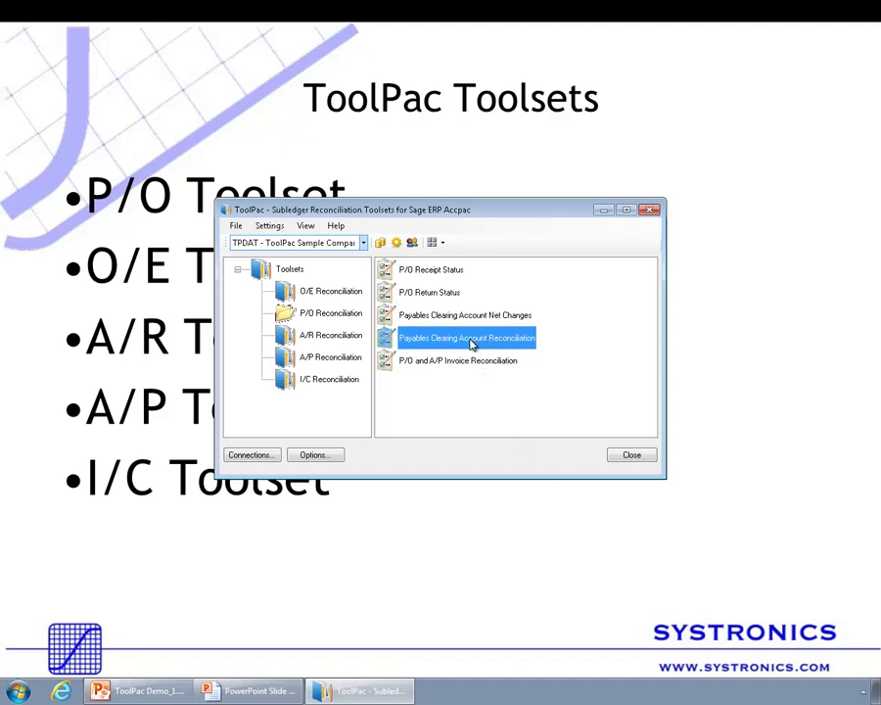
{"action": "double_click", "coordinate": [453, 315]}
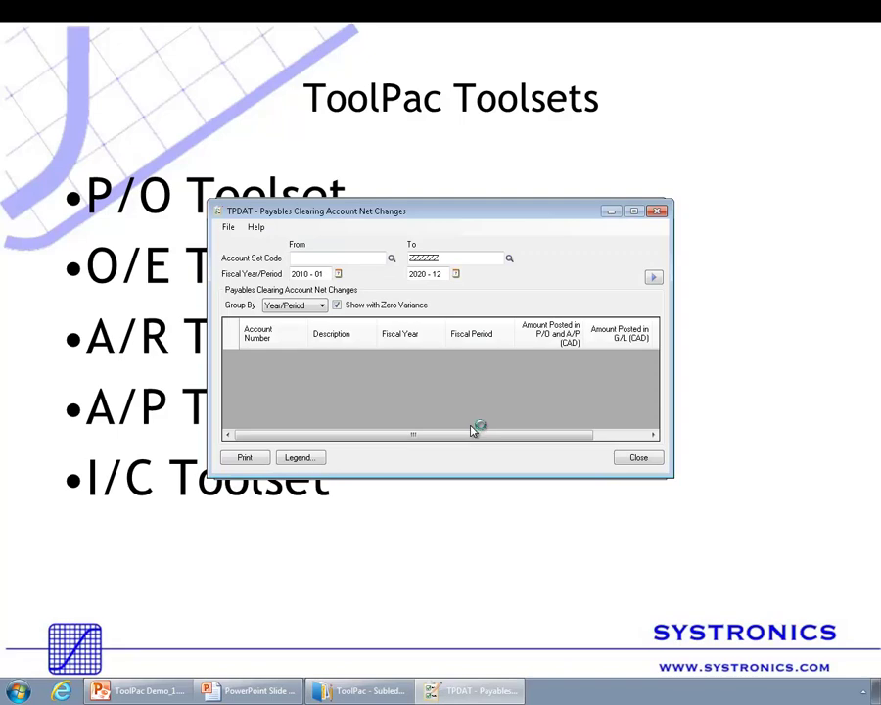
{"action": "left_click", "coordinate": [654, 277]}
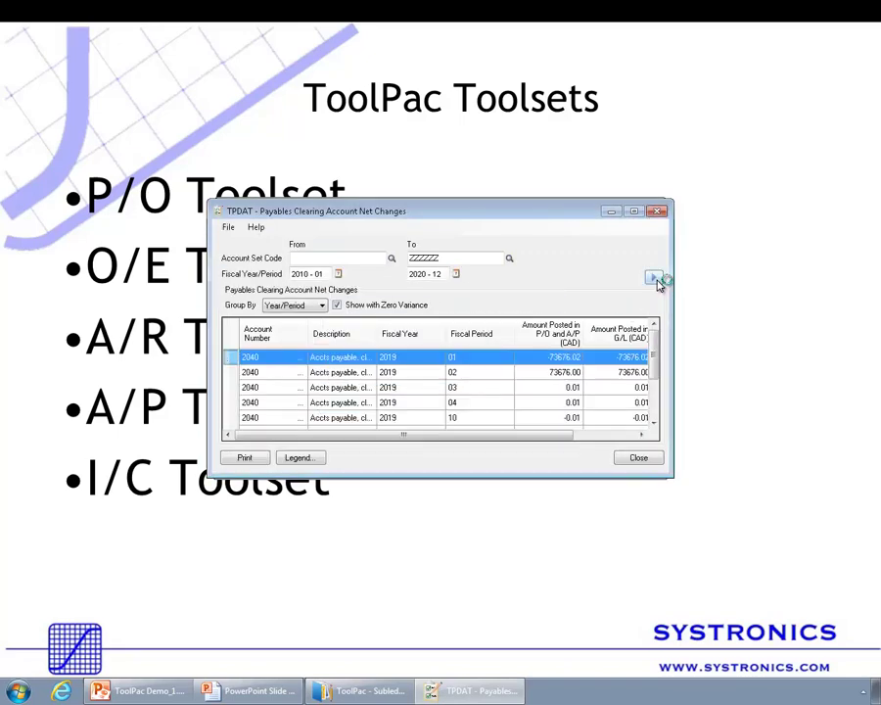
{"action": "left_click", "coordinate": [634, 210]}
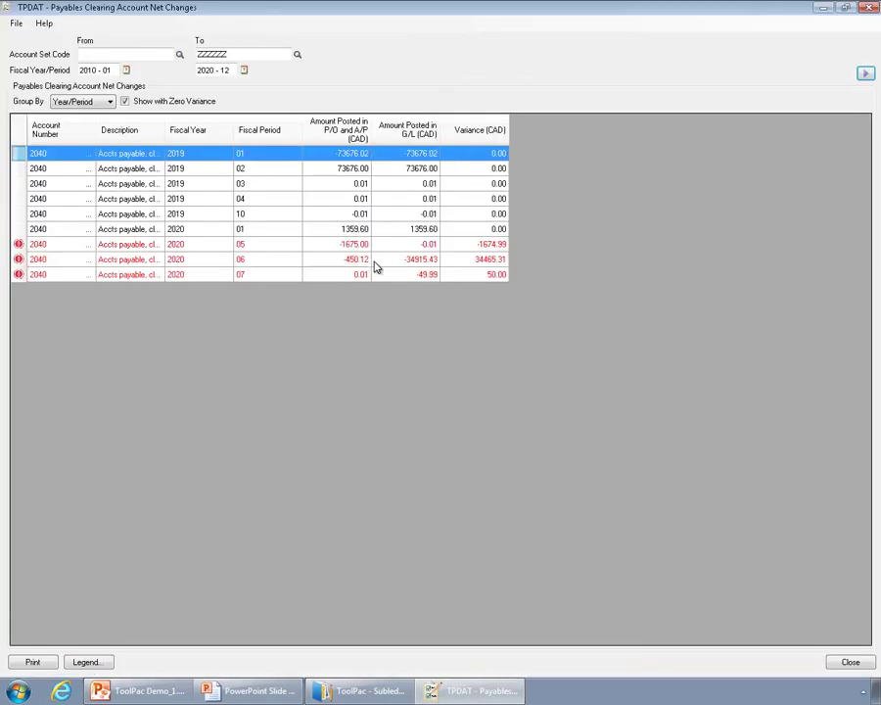
{"action": "double_click", "coordinate": [345, 264]}
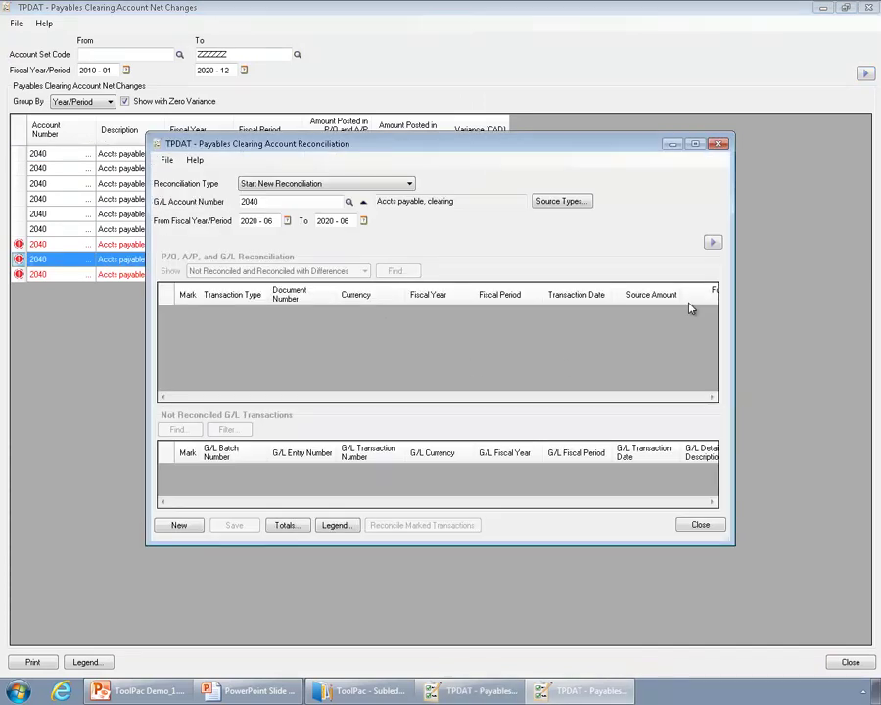
Step: Retrieve the P/O, A/P and G/L transactions full-screen and inspect the P/O receipt and A/P invoice
{"action": "left_click", "coordinate": [714, 244]}
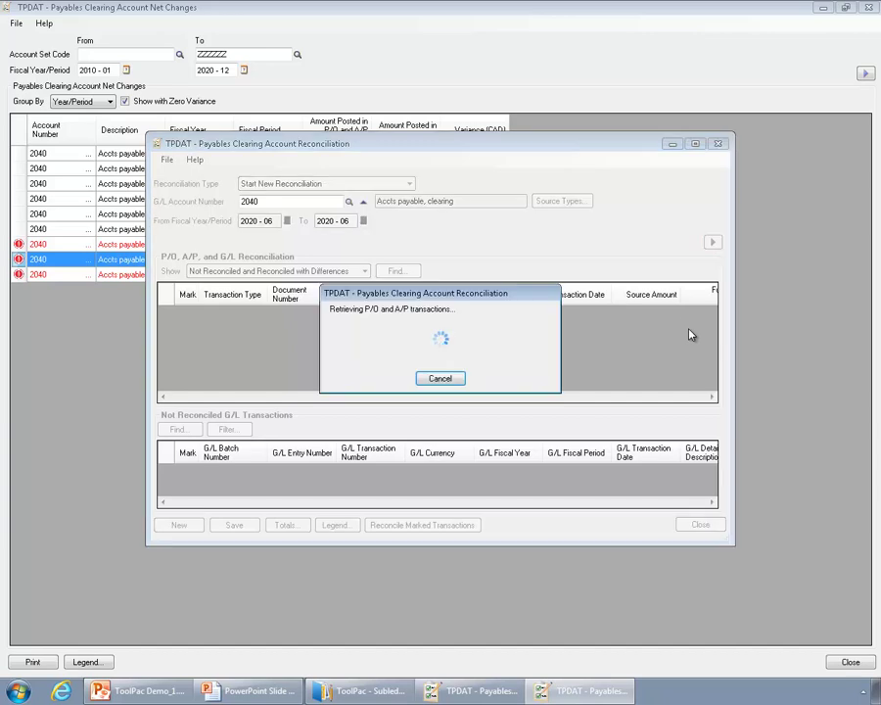
{"action": "left_click", "coordinate": [695, 144]}
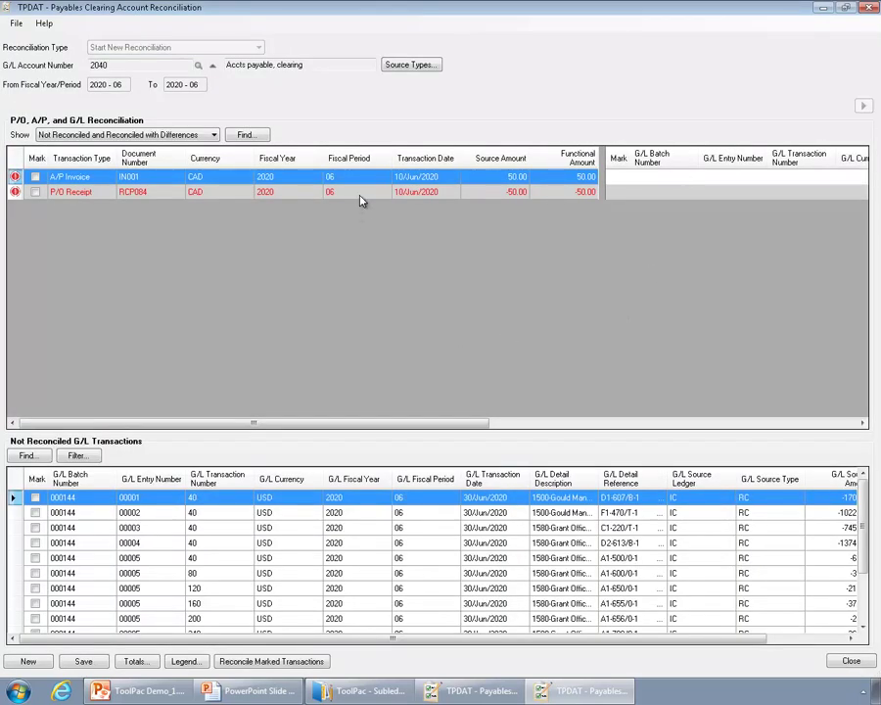
{"action": "left_click", "coordinate": [71, 195]}
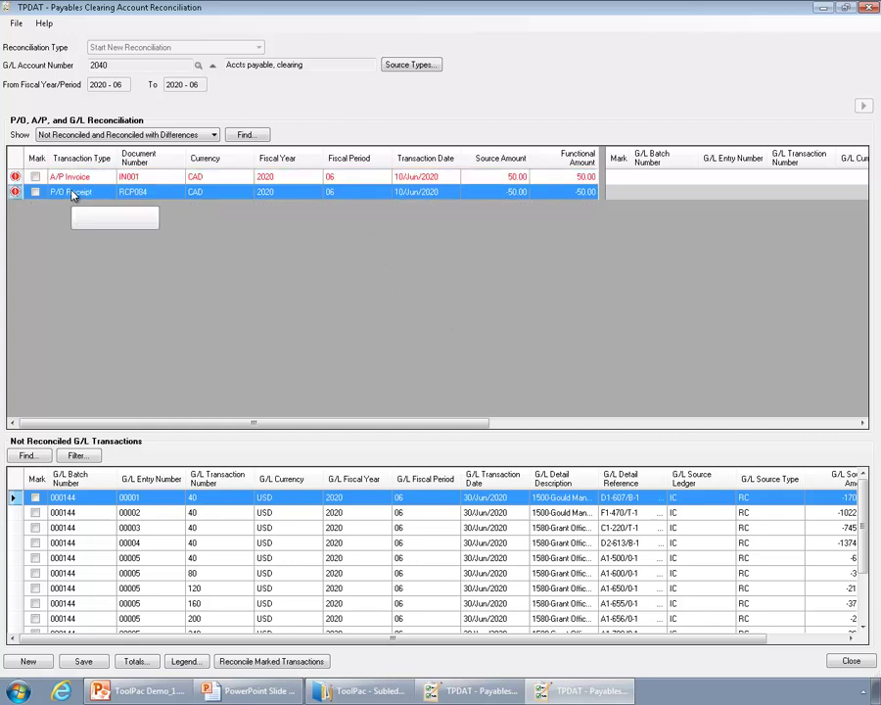
{"action": "left_click", "coordinate": [65, 177]}
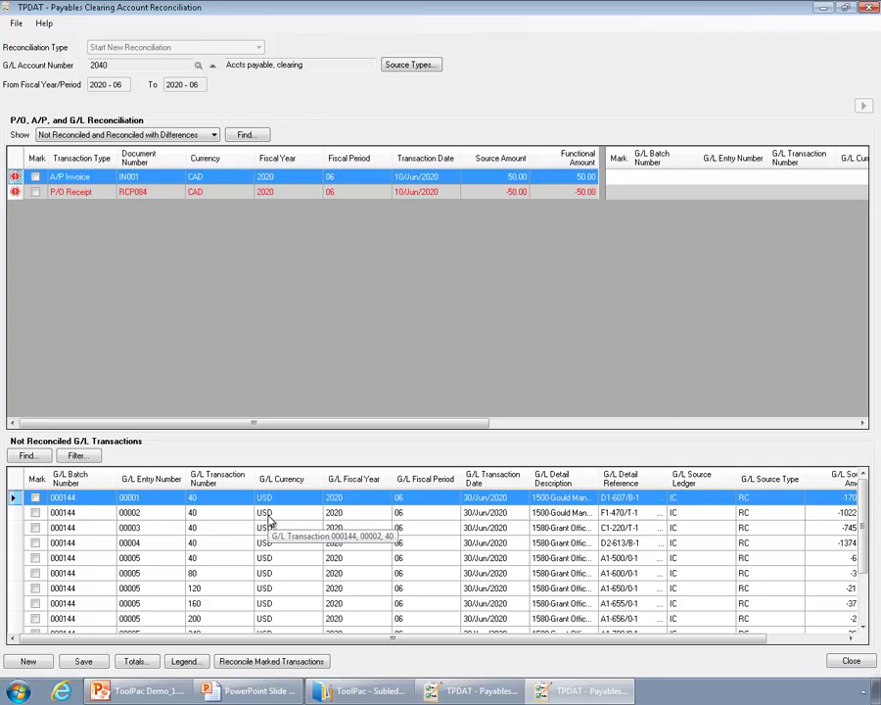
{"action": "left_click", "coordinate": [864, 627]}
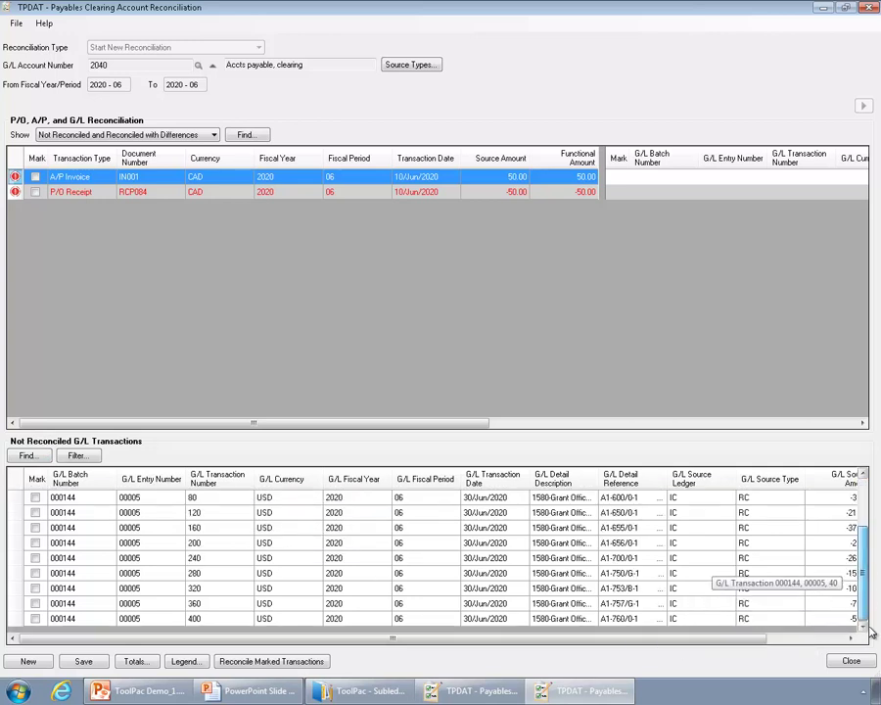
{"action": "scroll", "coordinate": [864, 595], "scroll_direction": "up", "scroll_amount": 2}
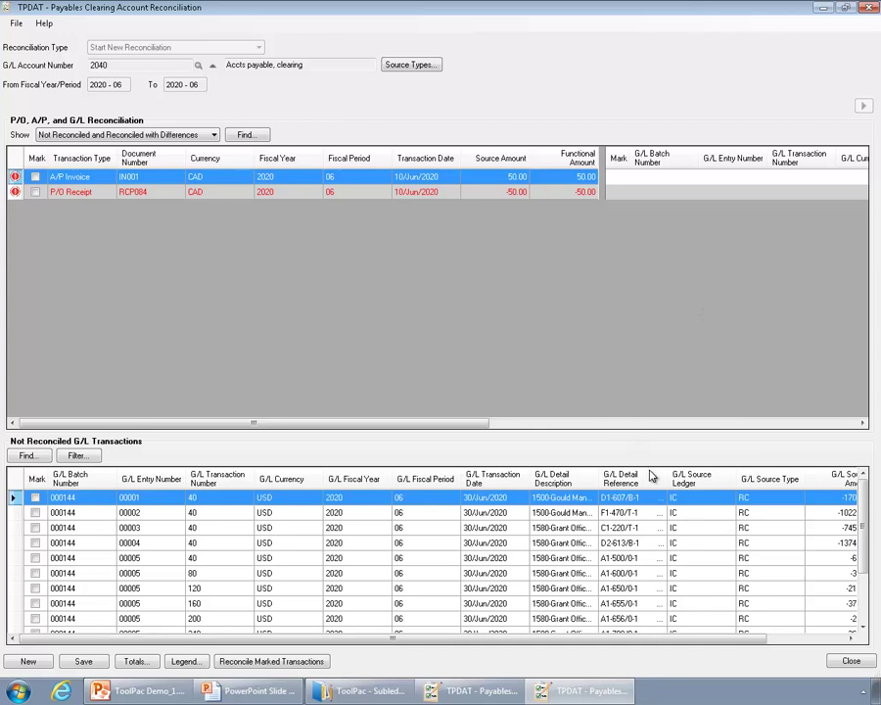
{"action": "scroll", "coordinate": [852, 627], "scroll_direction": "down", "scroll_amount": 2}
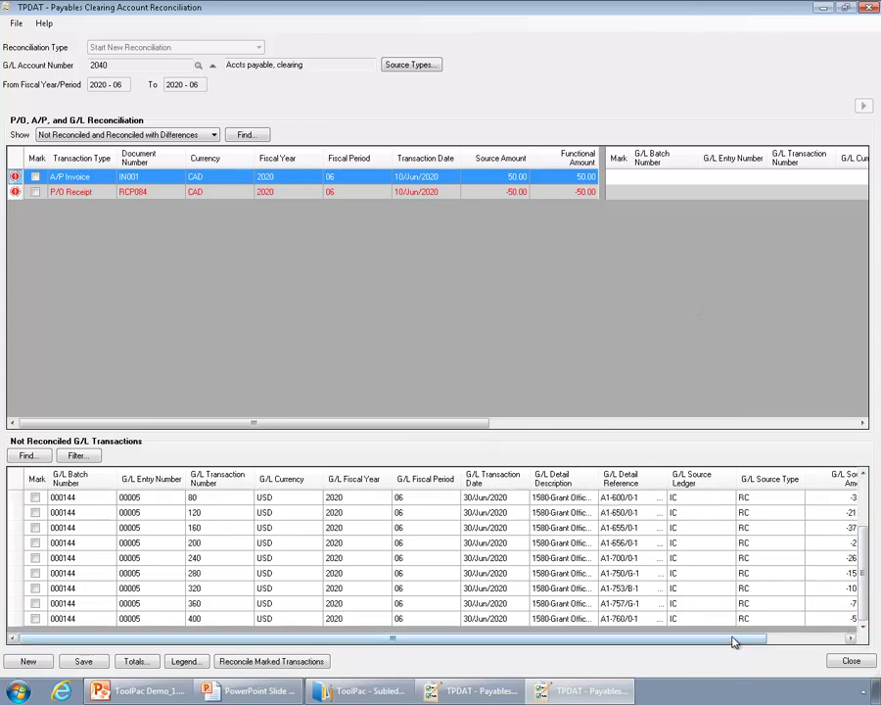
{"action": "left_click_drag", "start_coordinate": [735, 641], "coordinate": [813, 642]}
Step: Mark P/O receipt RCP084 and G/L transaction 400, reconcile them, and close the window
{"action": "left_click", "coordinate": [783, 618]}
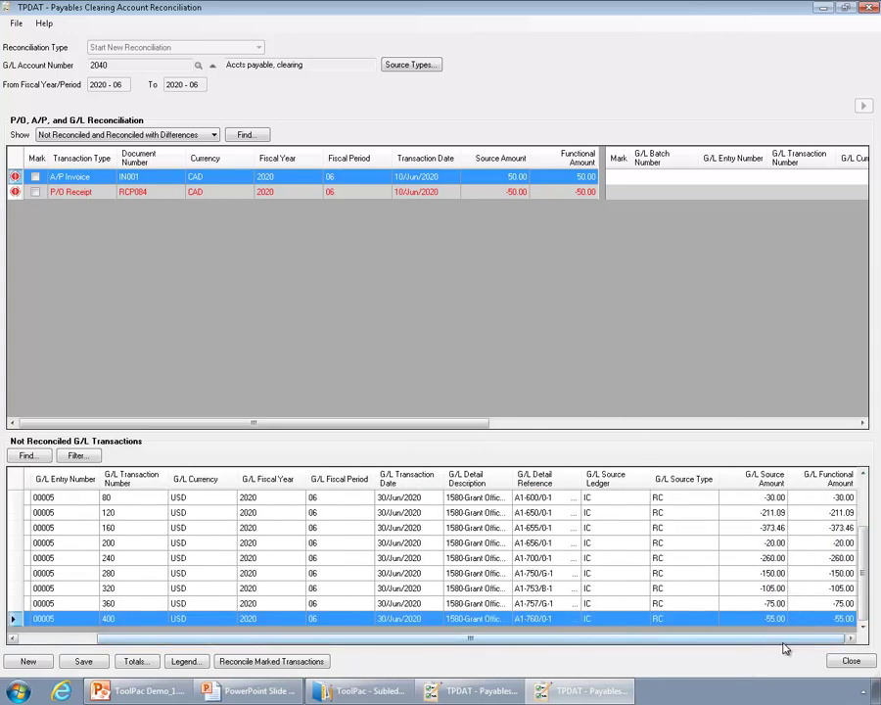
{"action": "left_click", "coordinate": [558, 192]}
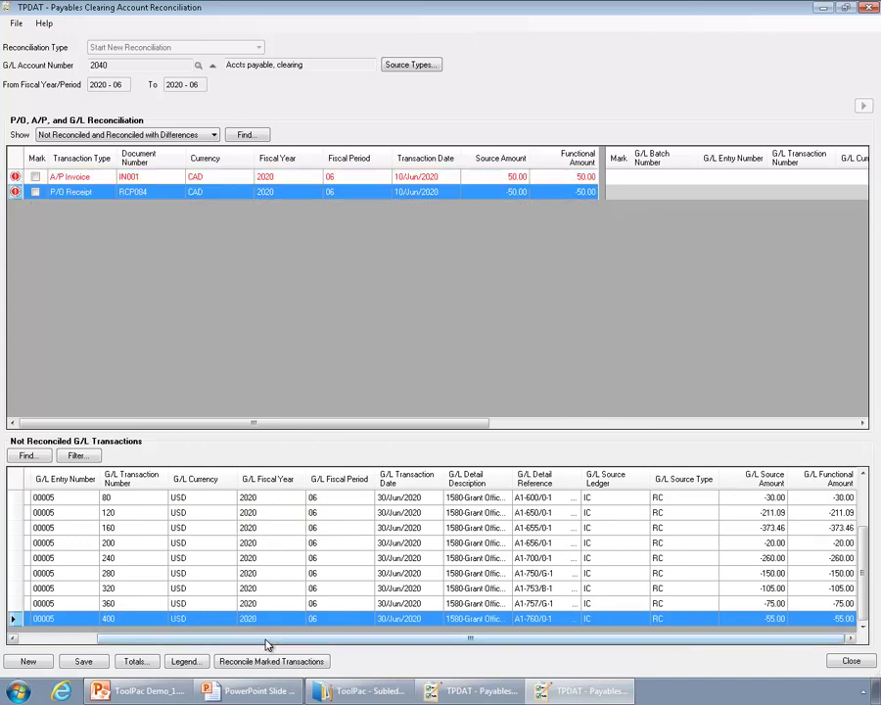
{"action": "left_click_drag", "start_coordinate": [268, 644], "coordinate": [118, 638]}
{"action": "left_click", "coordinate": [34, 620]}
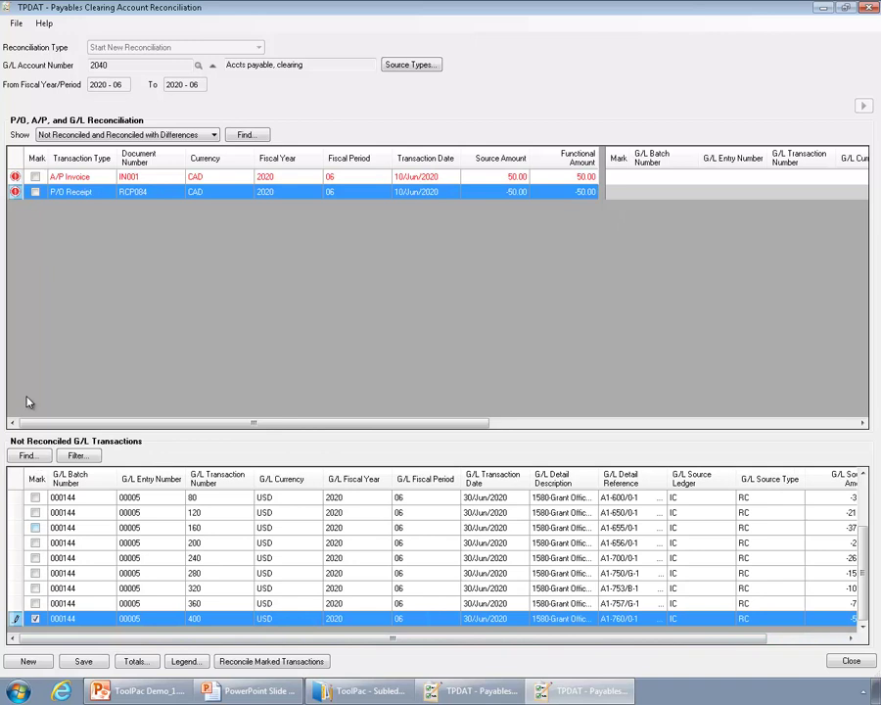
{"action": "left_click", "coordinate": [35, 192]}
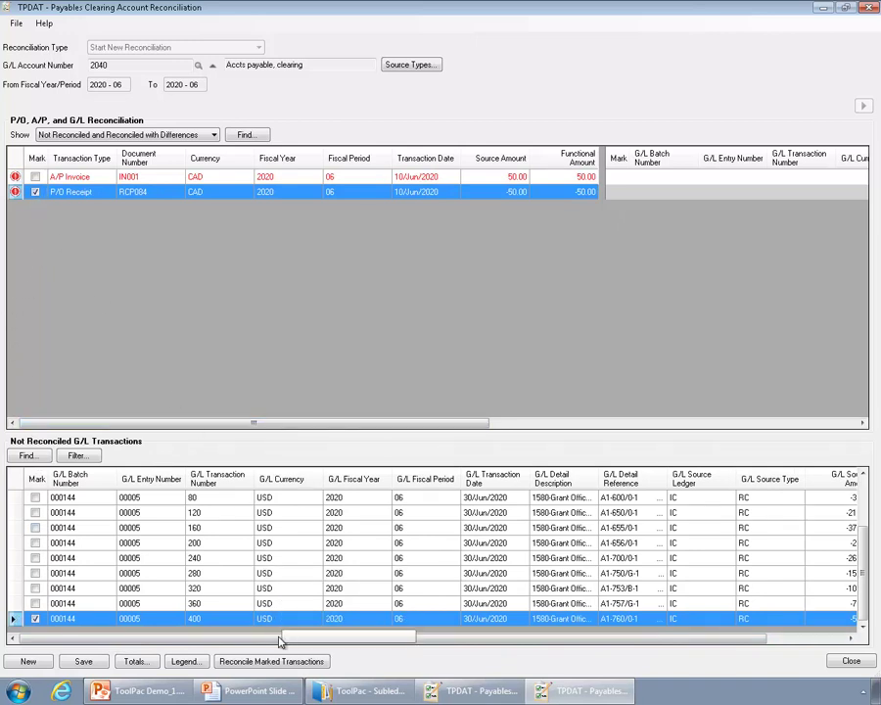
{"action": "left_click", "coordinate": [263, 668]}
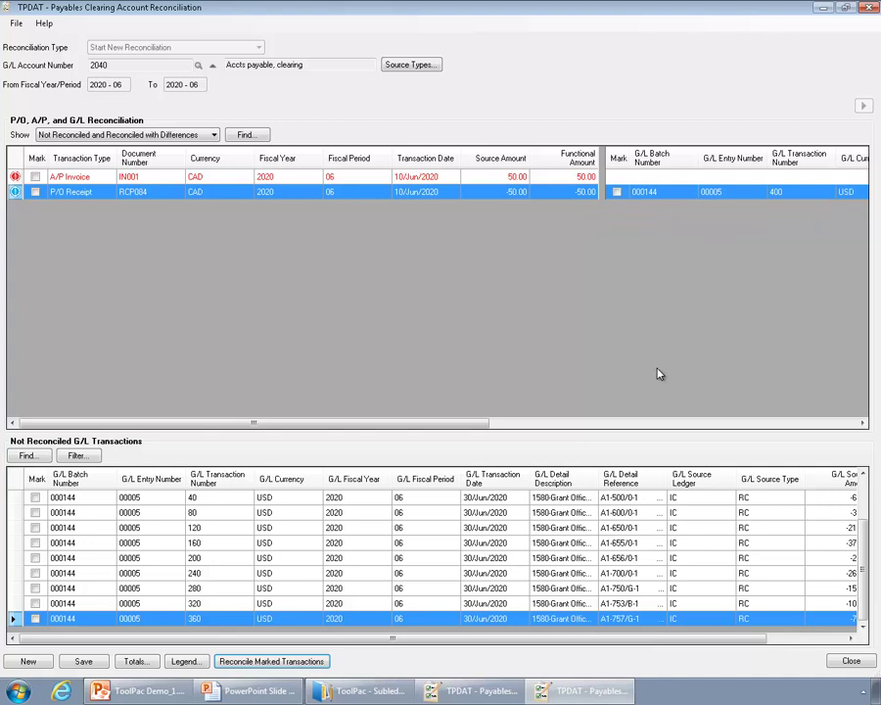
{"action": "left_click", "coordinate": [850, 661]}
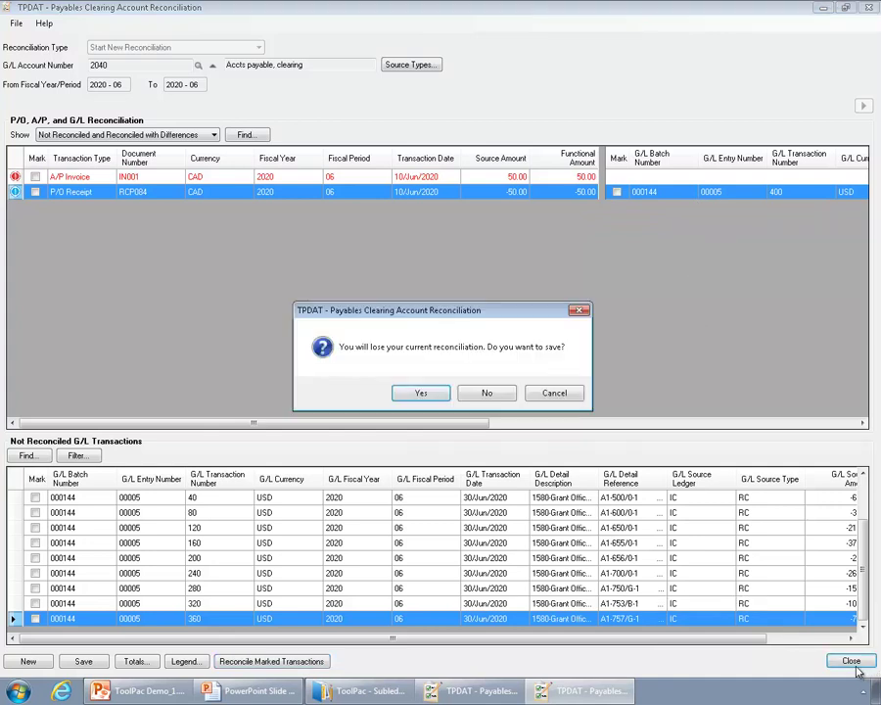
Step: Discard the payables reconciliation, close Net Changes, and launch P/O and A/P Invoice Reconciliation
{"action": "left_click", "coordinate": [489, 393]}
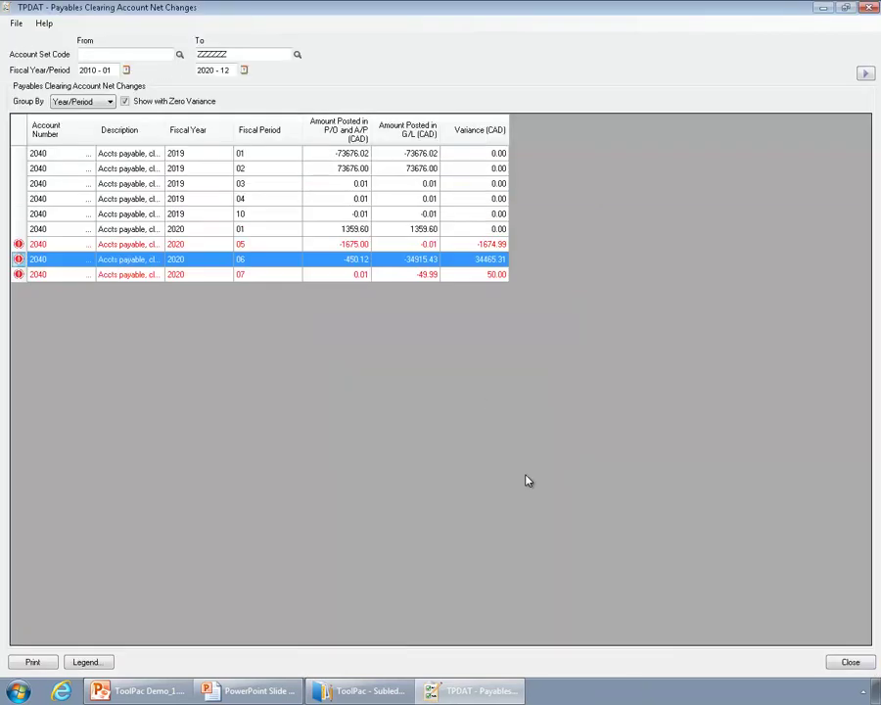
{"action": "left_click", "coordinate": [850, 662]}
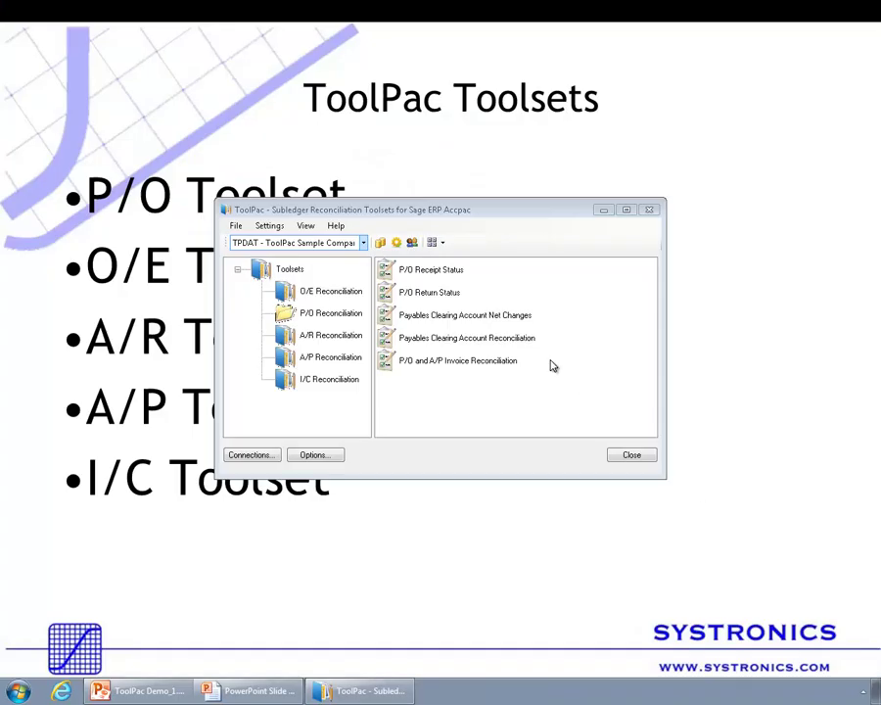
{"action": "left_click", "coordinate": [444, 364]}
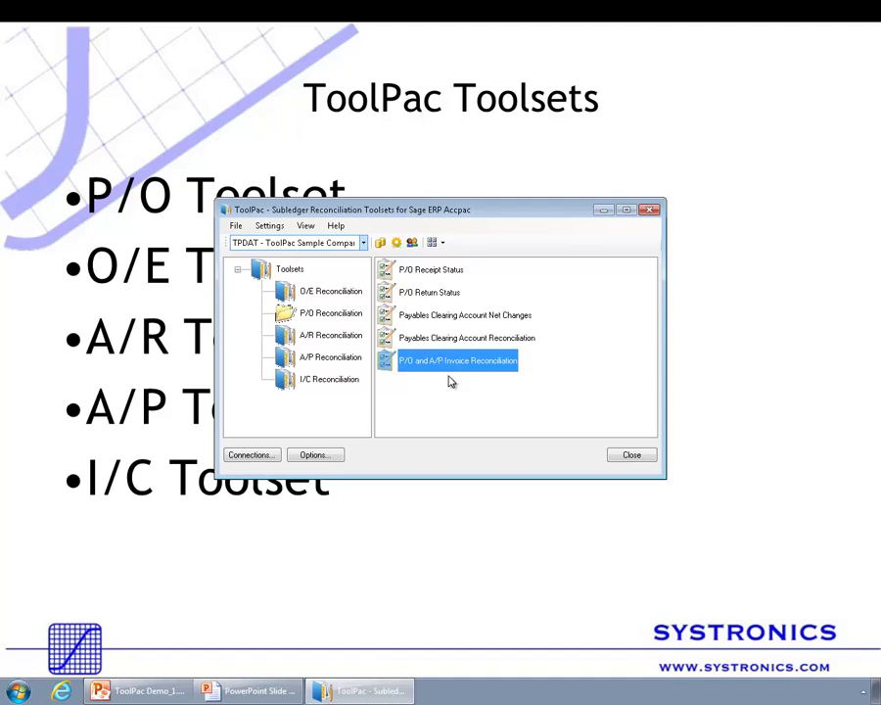
{"action": "double_click", "coordinate": [446, 369]}
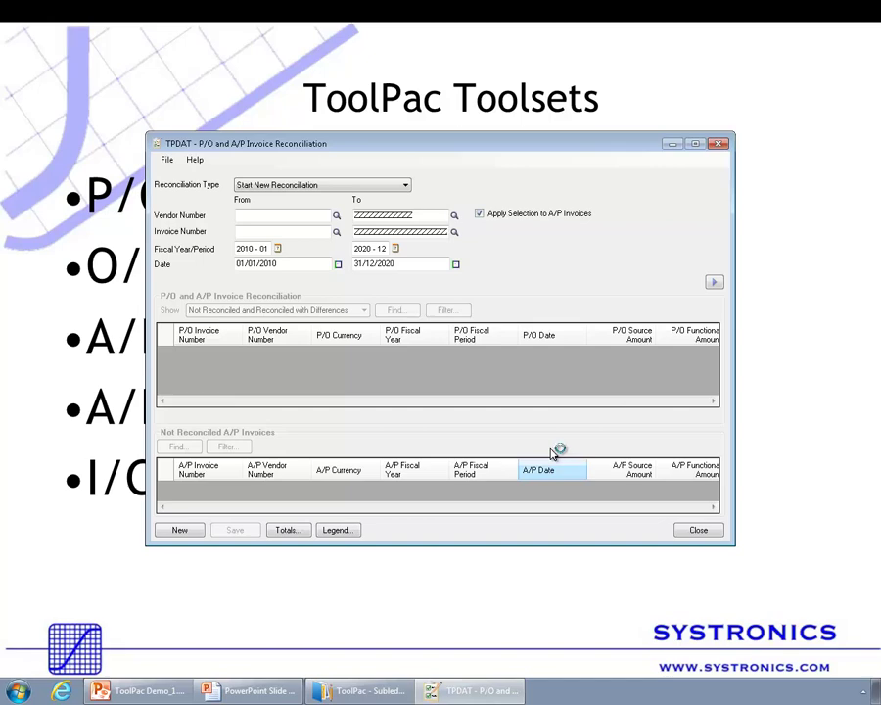
Step: Retrieve the P/O and A/P invoices, review invoice IN002, then close without saving
{"action": "left_click", "coordinate": [714, 282]}
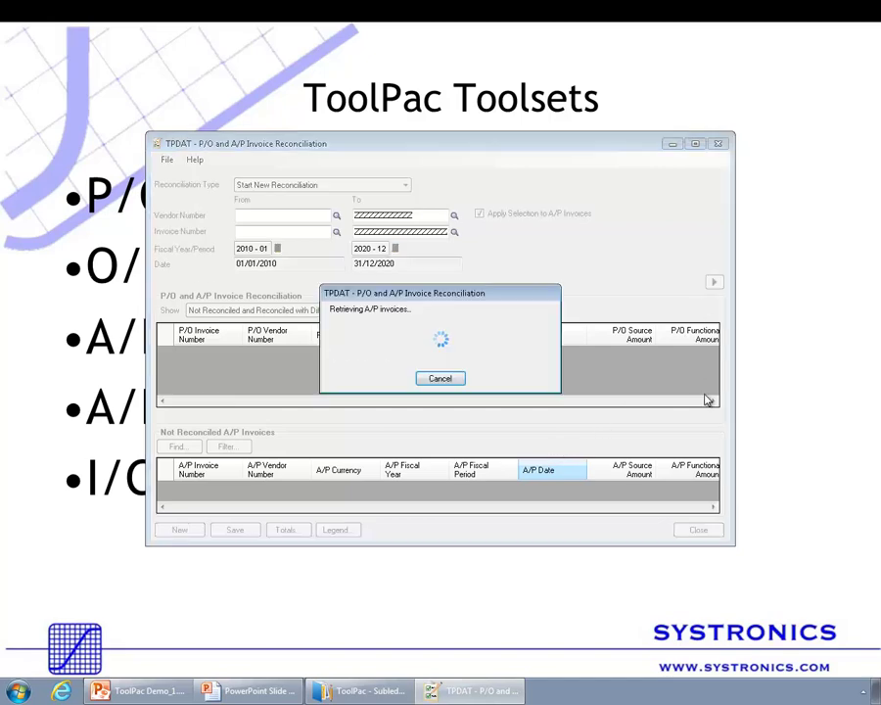
{"action": "left_click", "coordinate": [694, 145]}
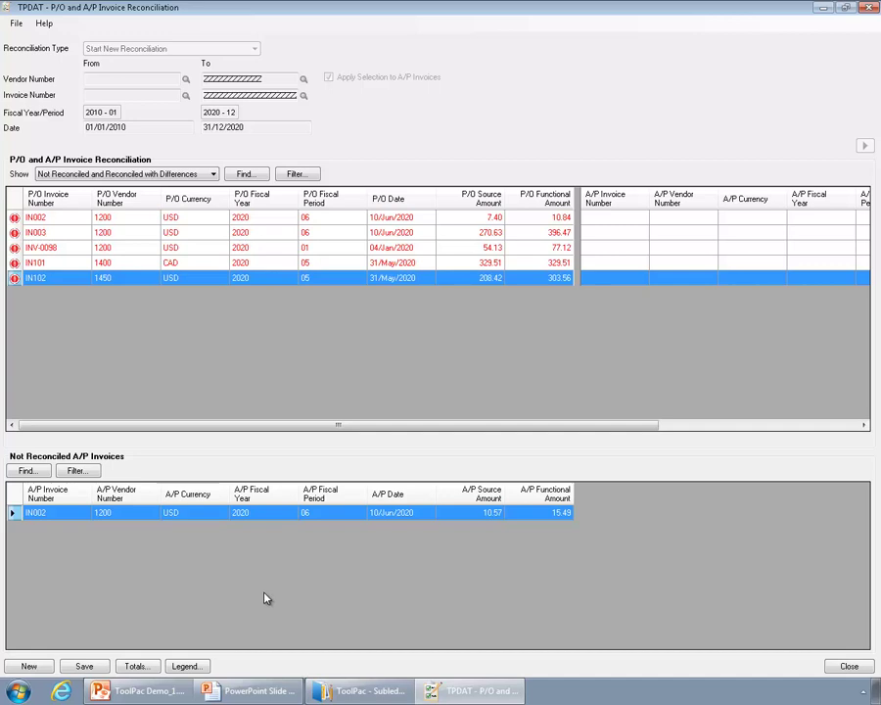
{"action": "left_click", "coordinate": [34, 217]}
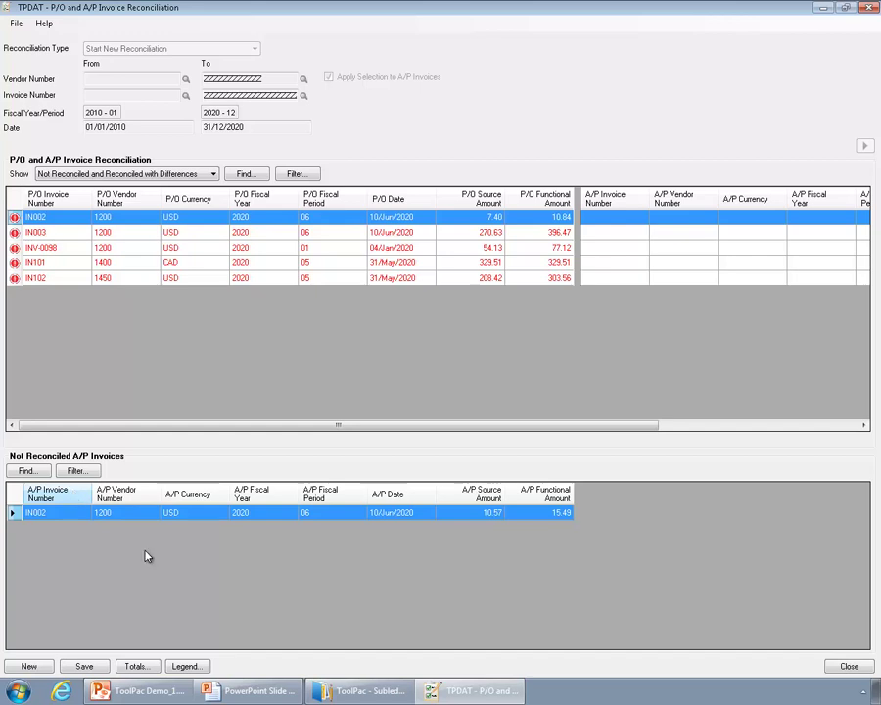
{"action": "left_click", "coordinate": [848, 667]}
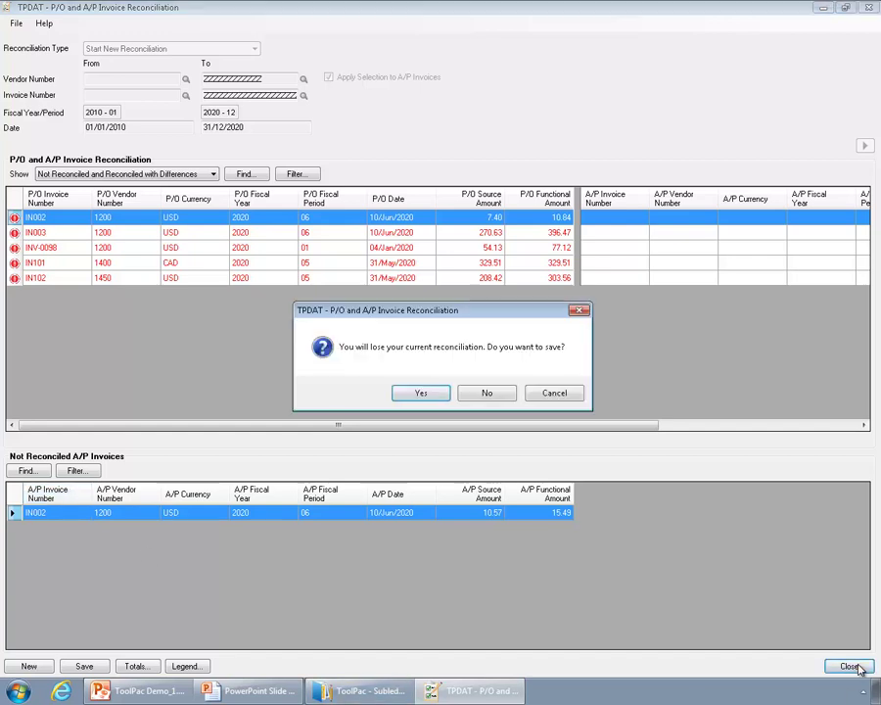
{"action": "left_click", "coordinate": [498, 396]}
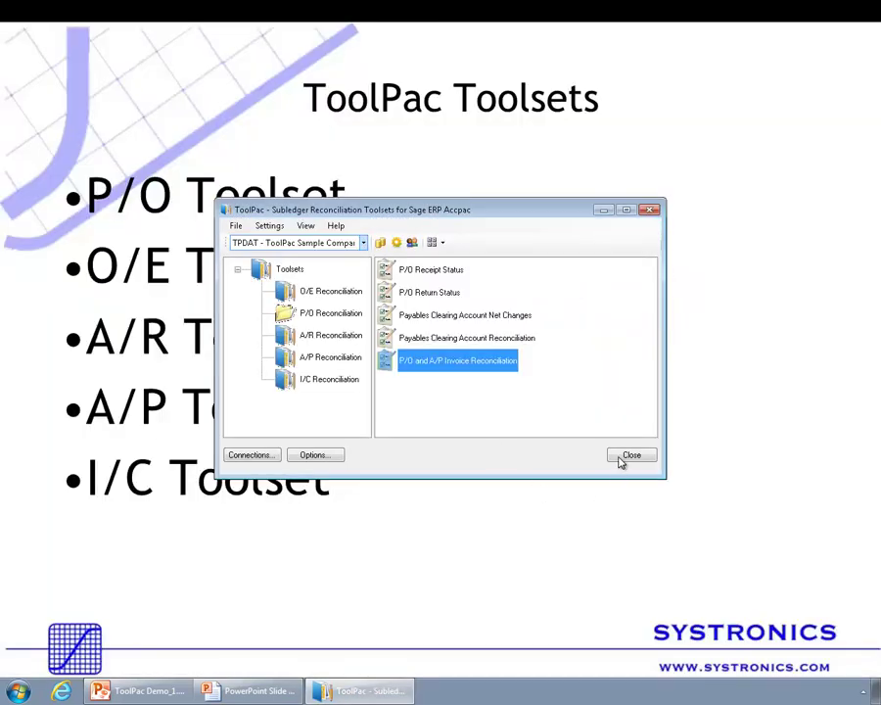
Step: Run O/E Shipment Status showing uncompleted shipment SH062, close it, and select Shipment Clearing Account Net Changes
{"action": "left_click", "coordinate": [318, 292]}
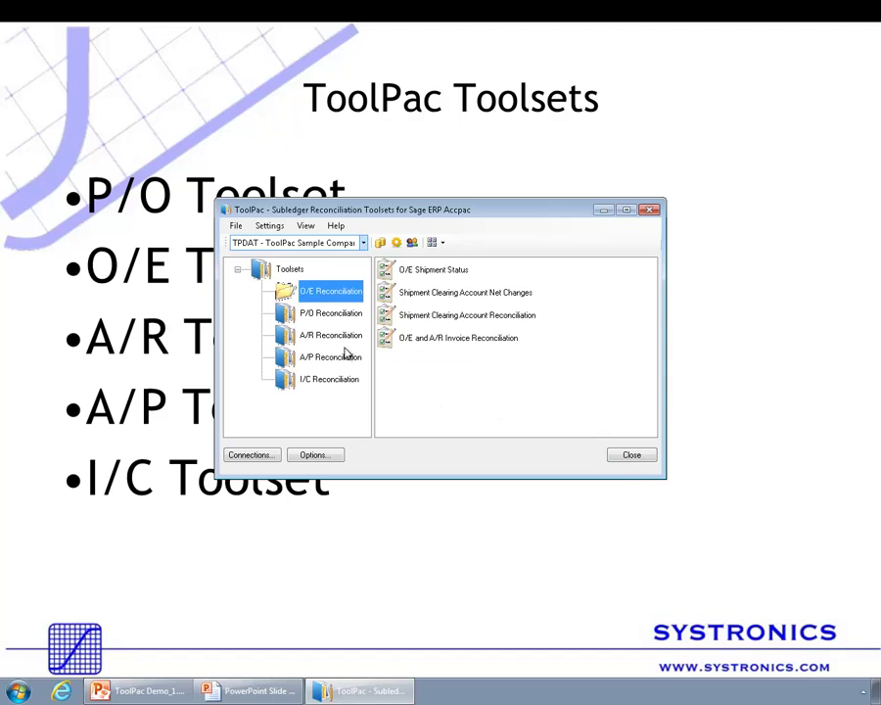
{"action": "double_click", "coordinate": [451, 271]}
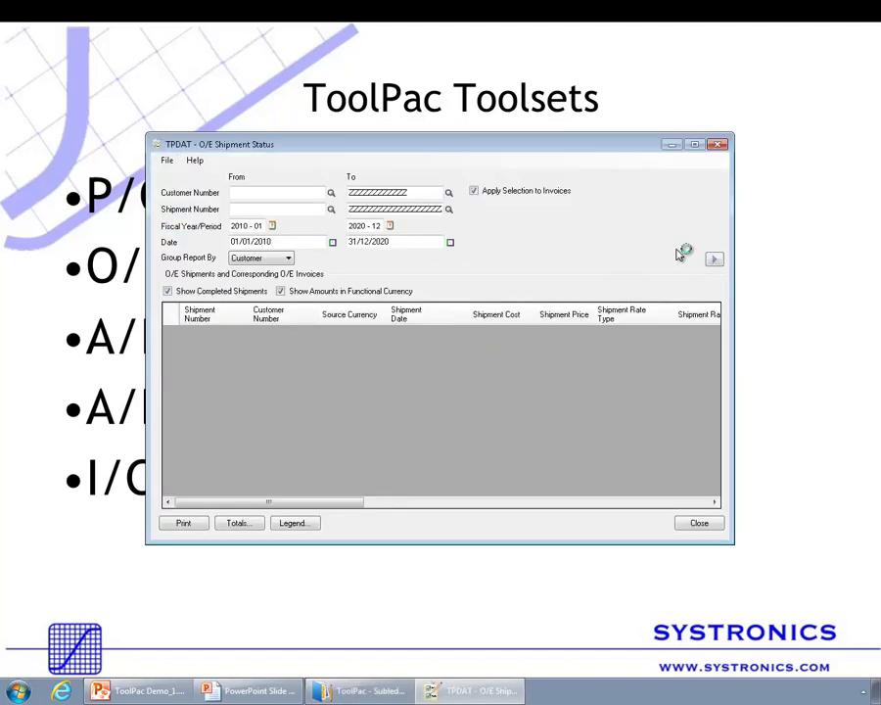
{"action": "left_click", "coordinate": [714, 259]}
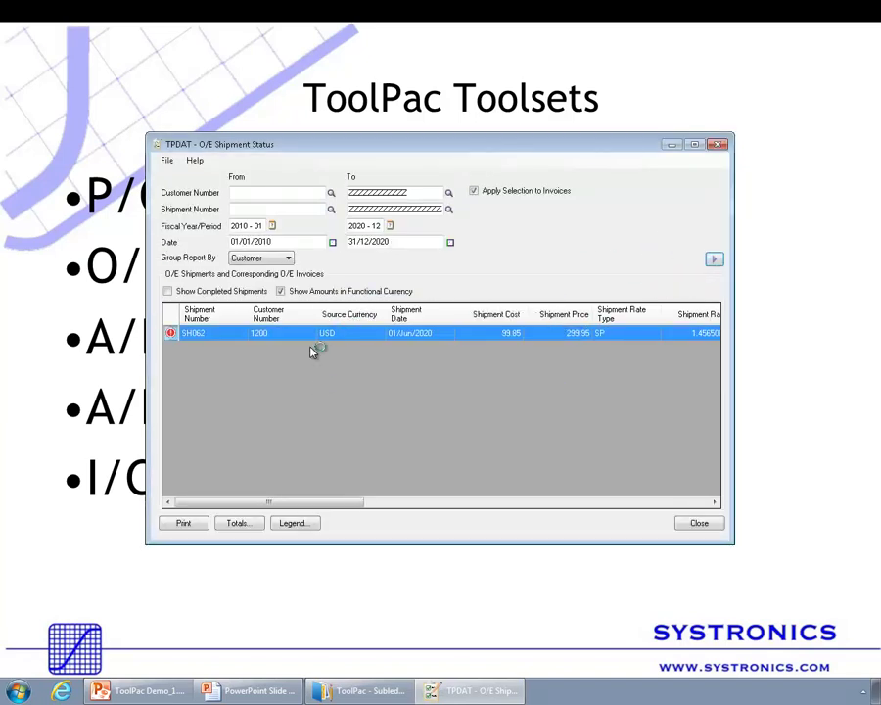
{"action": "left_click", "coordinate": [699, 523]}
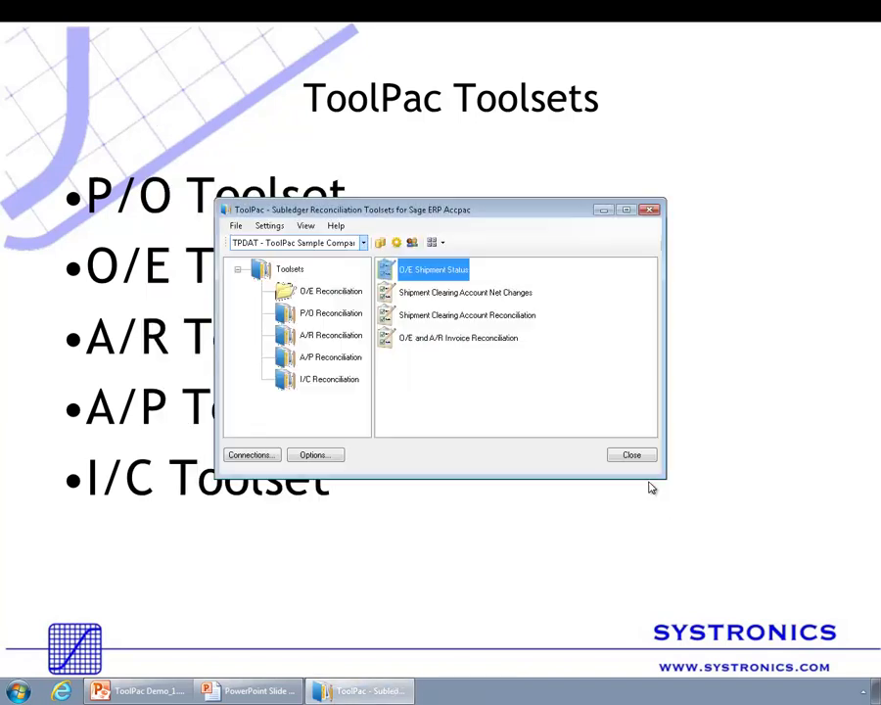
{"action": "left_click", "coordinate": [466, 295]}
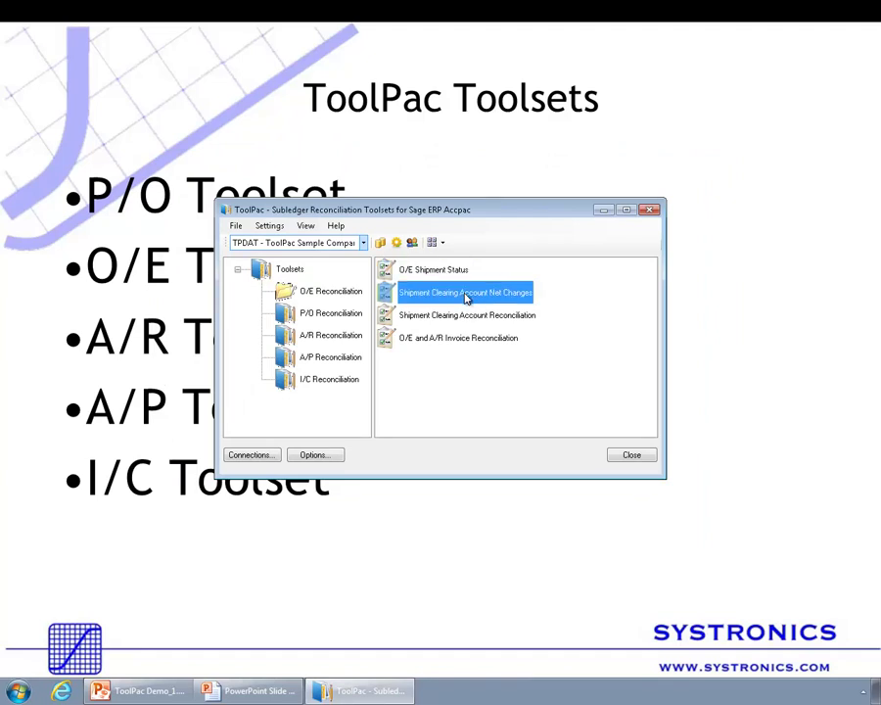
{"action": "double_click", "coordinate": [445, 318]}
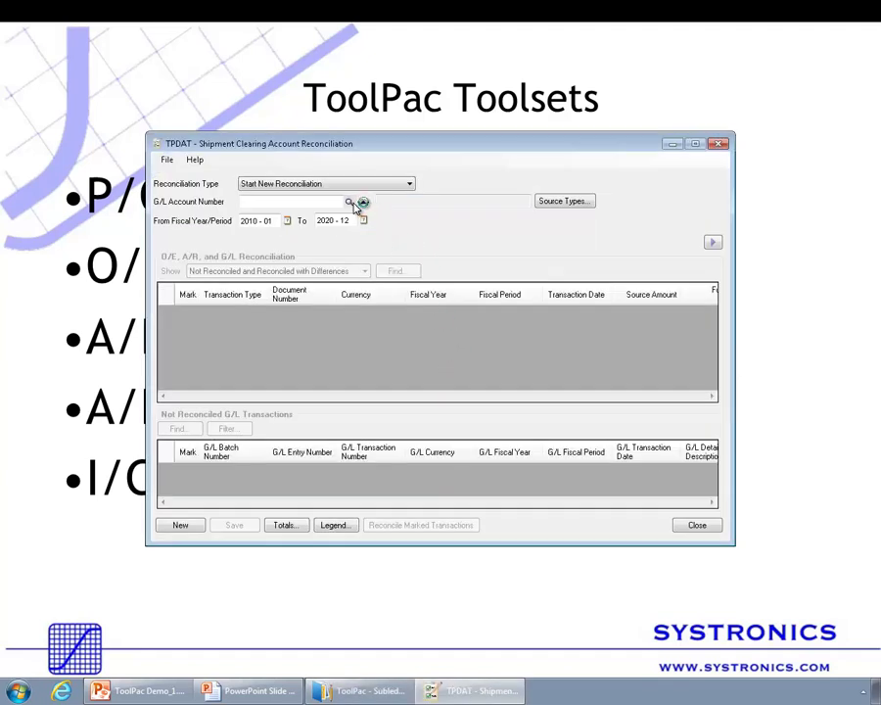
{"action": "left_click", "coordinate": [350, 204]}
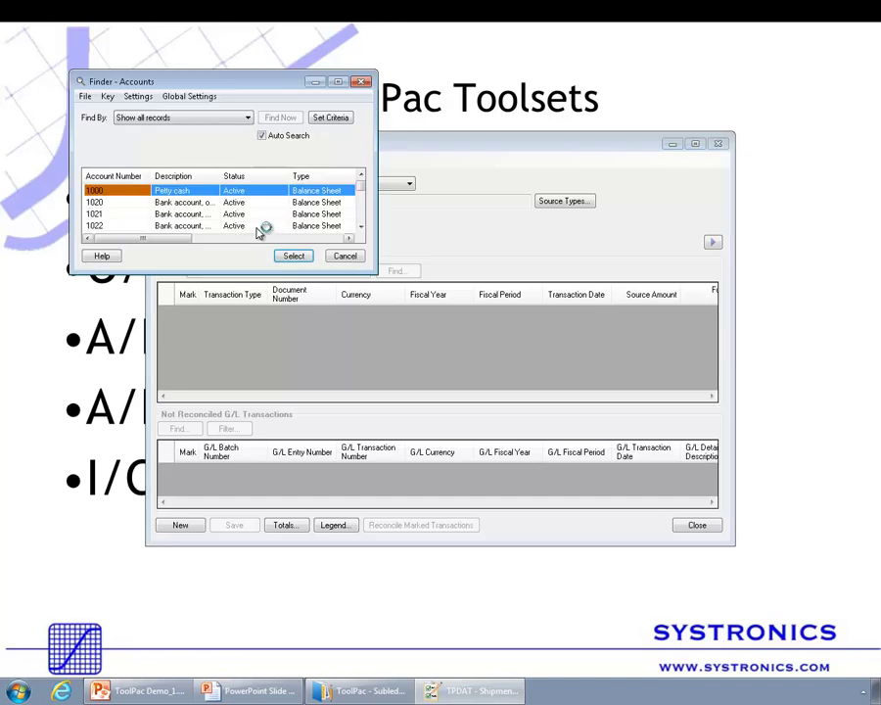
{"action": "left_click", "coordinate": [344, 256]}
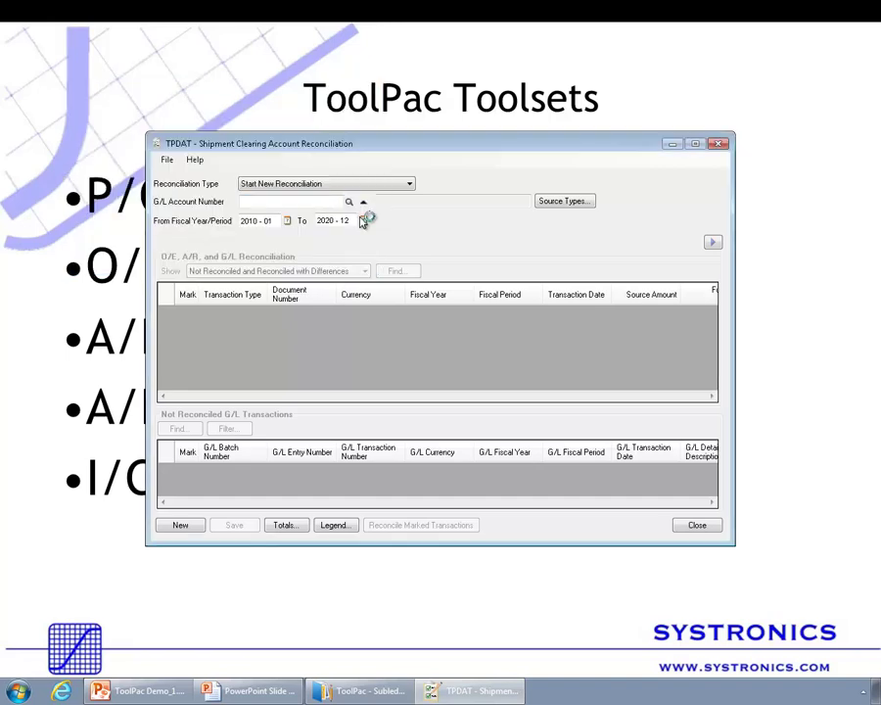
{"action": "left_click", "coordinate": [364, 203]}
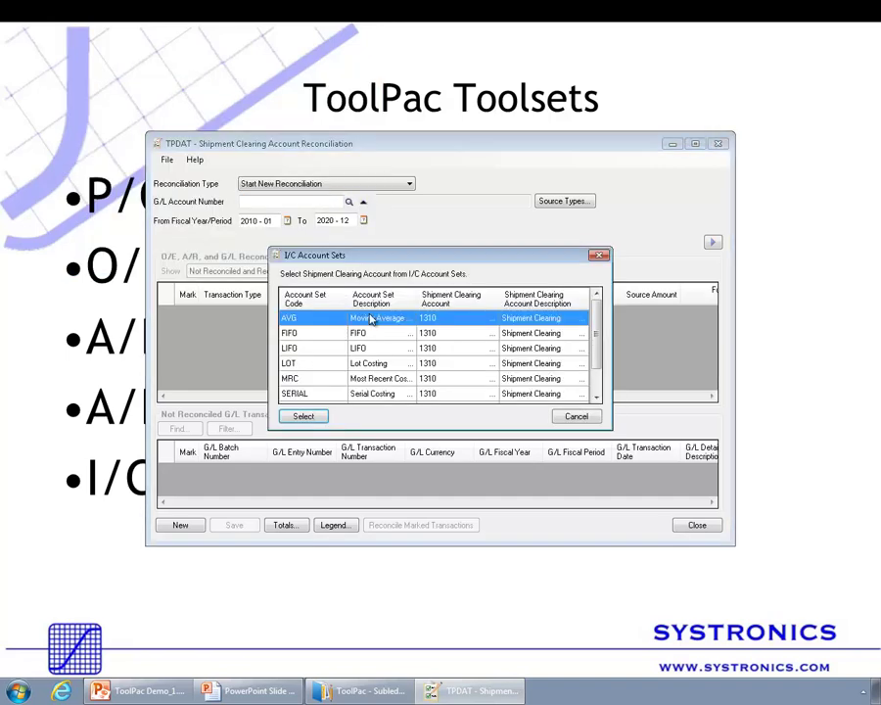
{"action": "double_click", "coordinate": [371, 319]}
{"action": "left_click", "coordinate": [714, 242]}
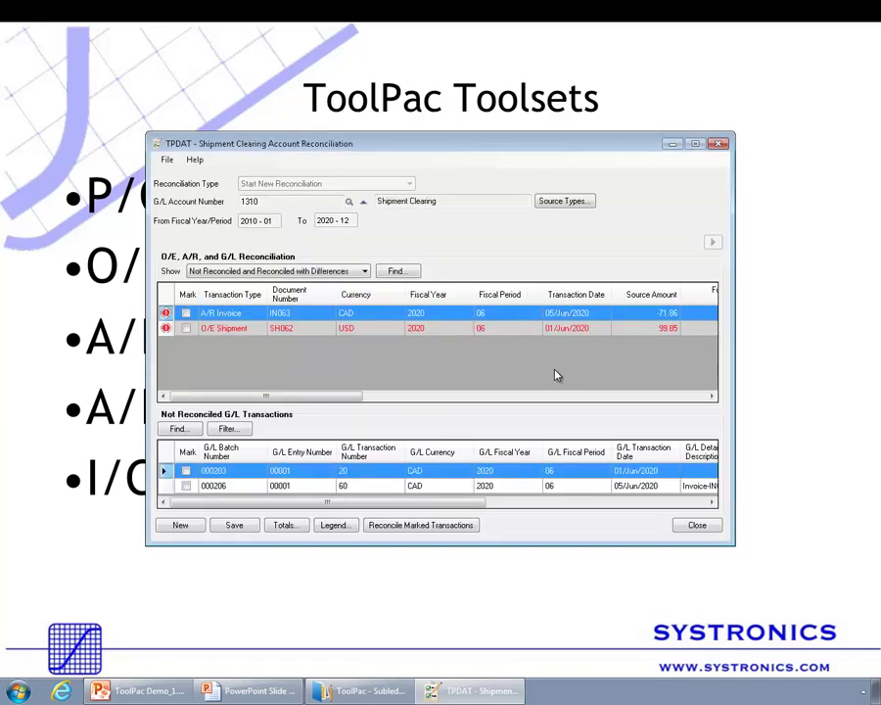
{"action": "left_click", "coordinate": [696, 525]}
{"action": "left_click", "coordinate": [490, 393]}
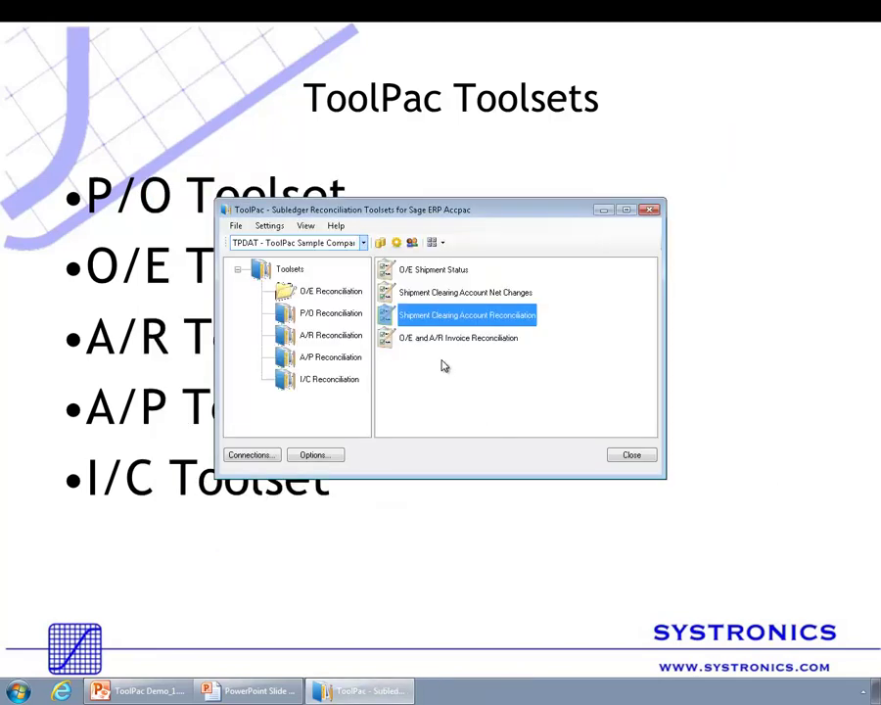
Step: Switch to the A/R Reconciliation toolset and select Receivables Control Account Net Changes
{"action": "left_click", "coordinate": [437, 340]}
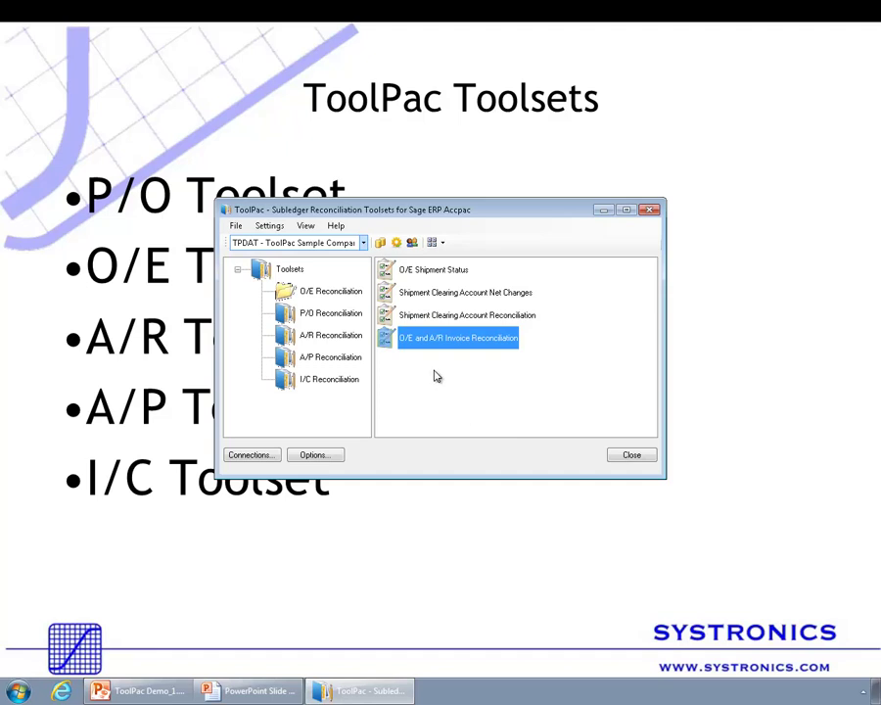
{"action": "left_click", "coordinate": [350, 338]}
{"action": "left_click", "coordinate": [477, 275]}
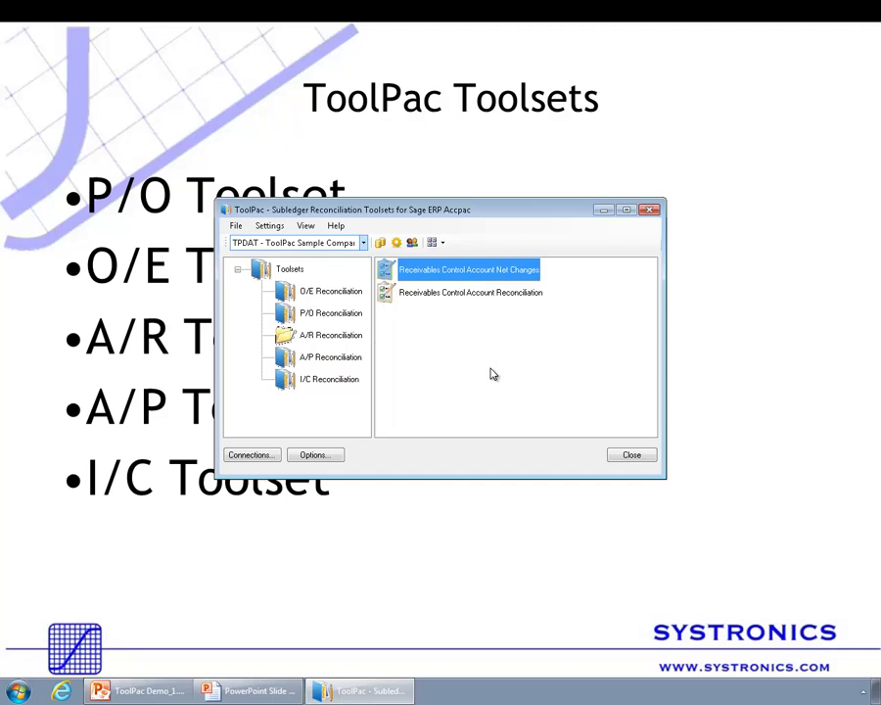
{"action": "left_click", "coordinate": [449, 298]}
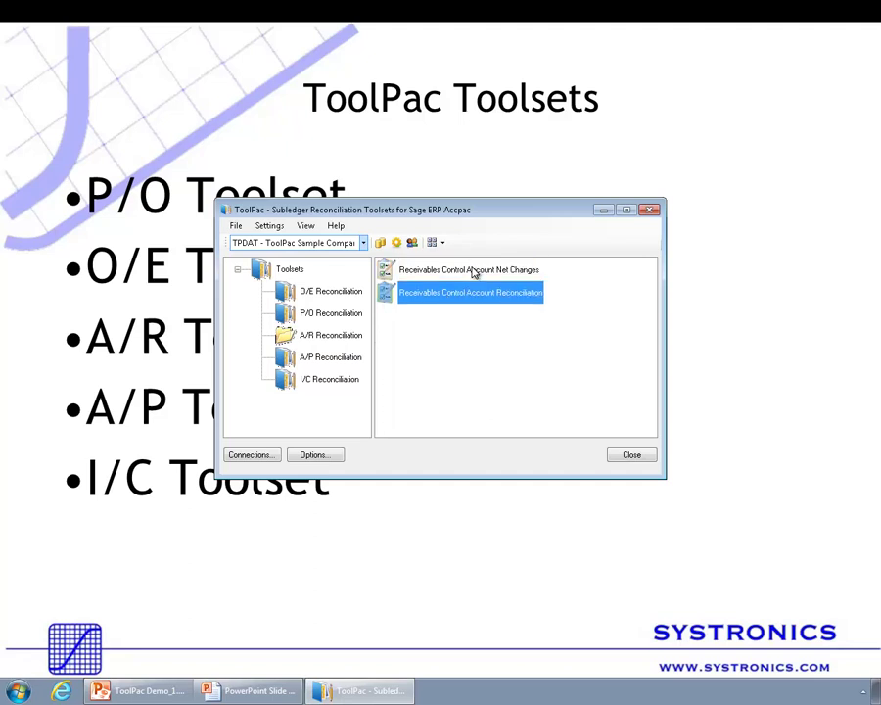
{"action": "left_click", "coordinate": [474, 274]}
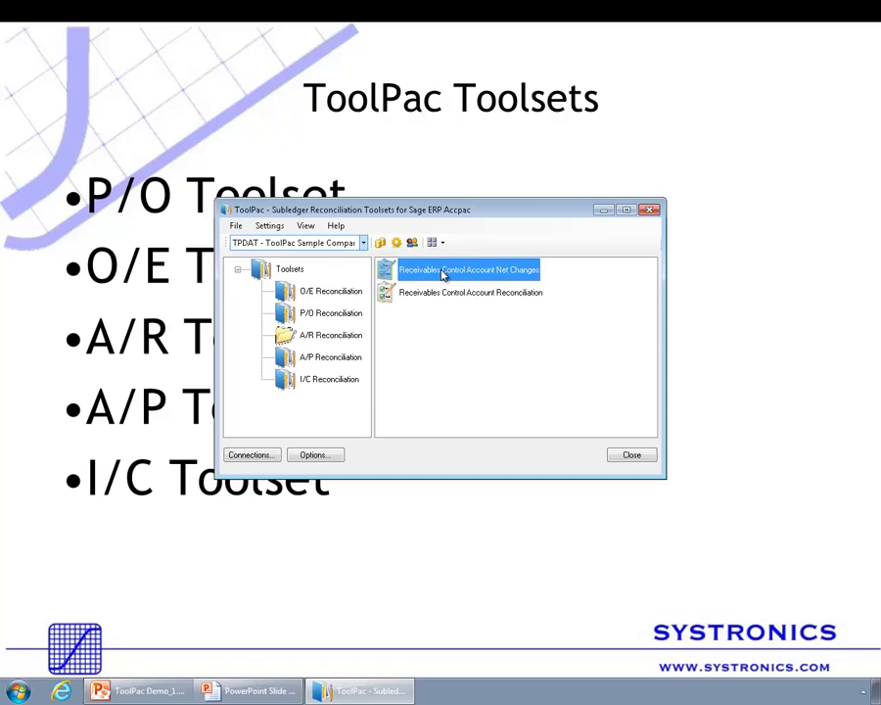
Step: Calculate Receivables Control Account Net Changes and show the results full-screen
{"action": "double_click", "coordinate": [451, 280]}
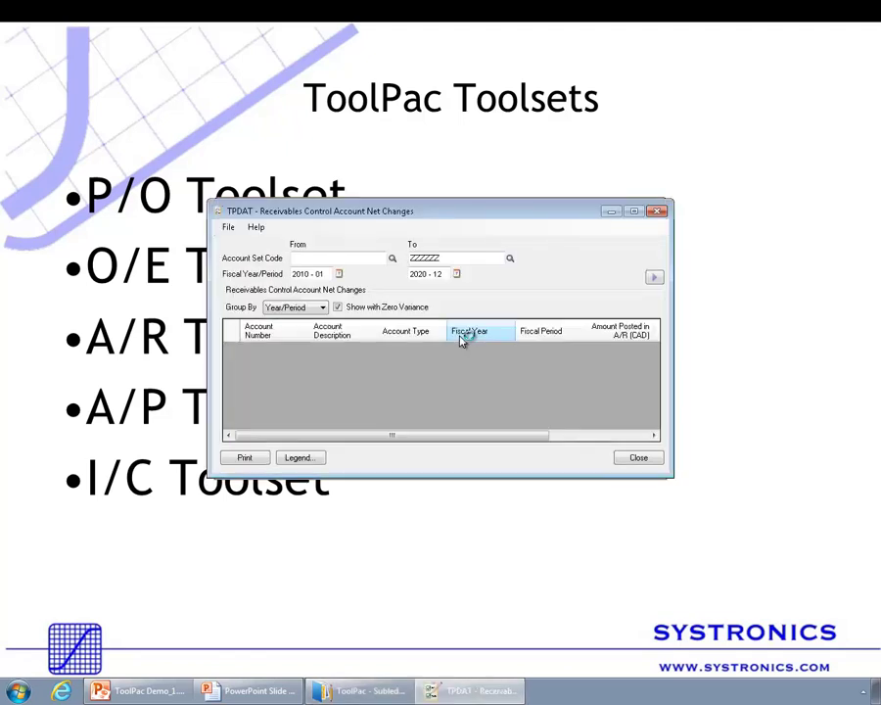
{"action": "left_click", "coordinate": [655, 277]}
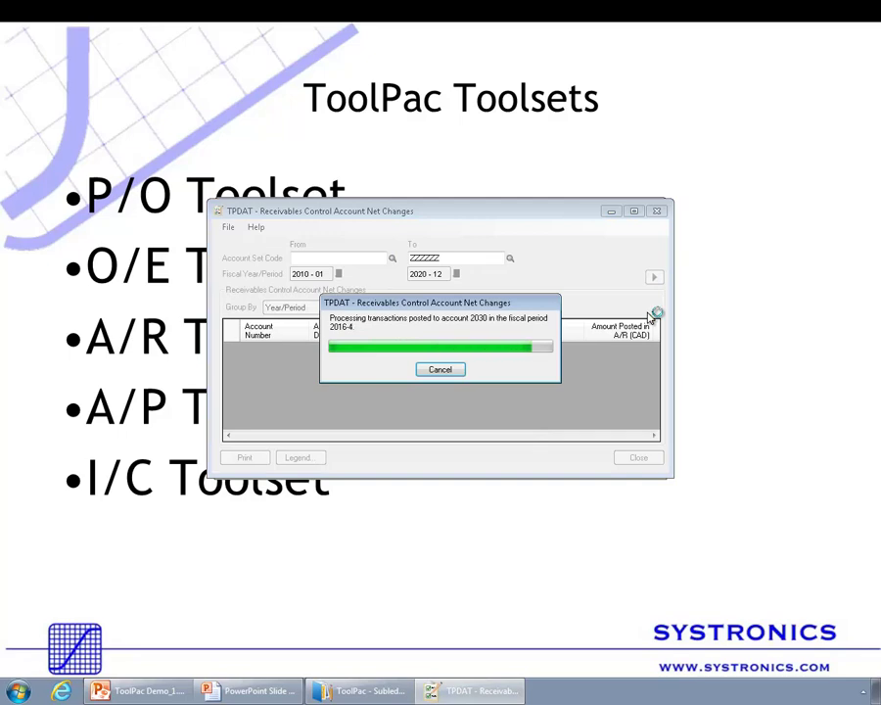
{"action": "left_click", "coordinate": [633, 212]}
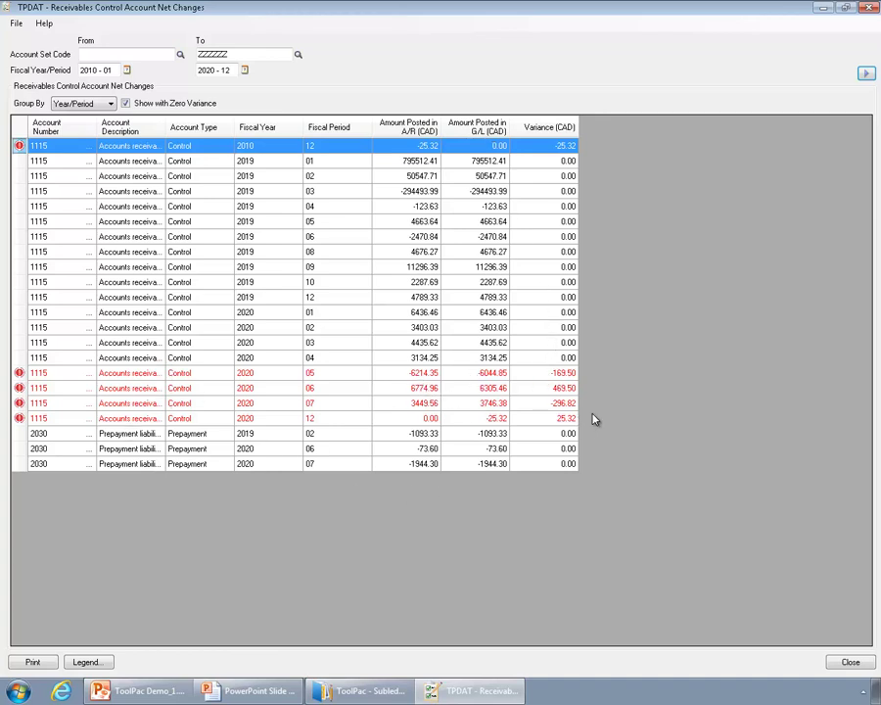
Step: Group the net changes by Year and open reconciliation for account 1115's 2020 variance
{"action": "left_click", "coordinate": [107, 104]}
{"action": "left_click", "coordinate": [85, 125]}
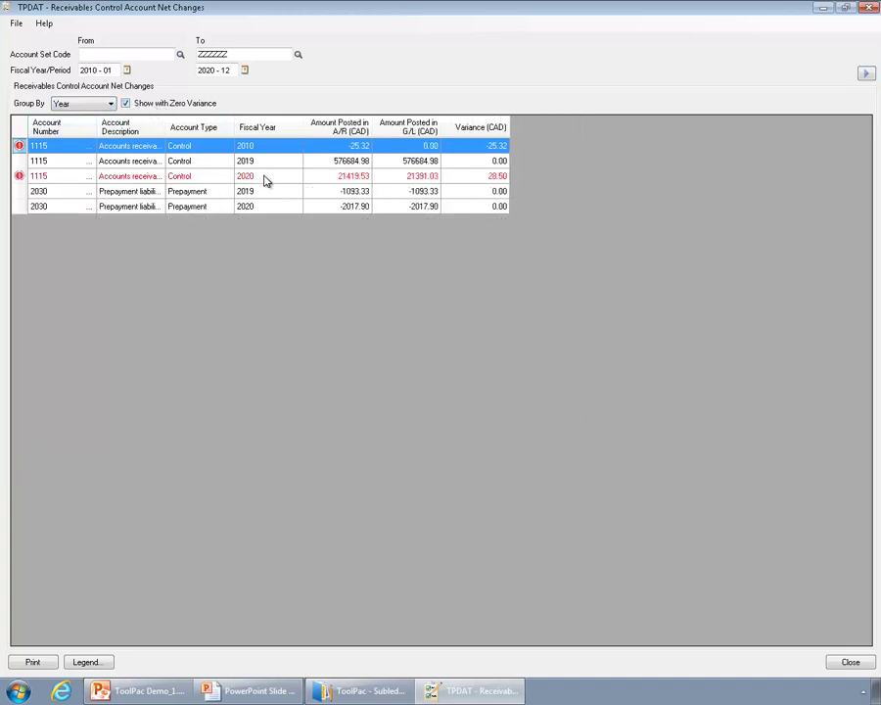
{"action": "left_click", "coordinate": [262, 181]}
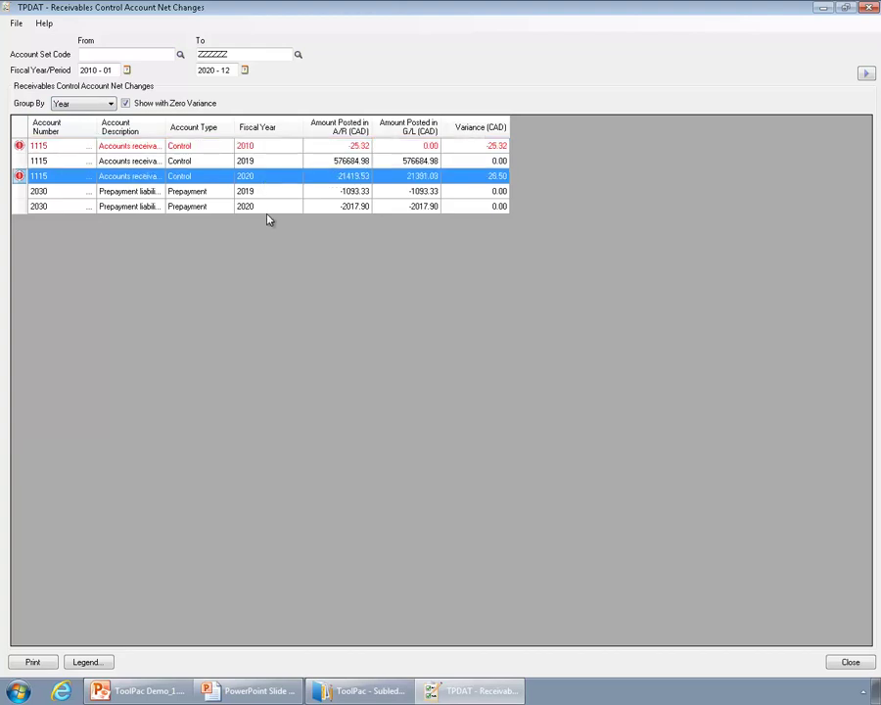
{"action": "left_click", "coordinate": [262, 149]}
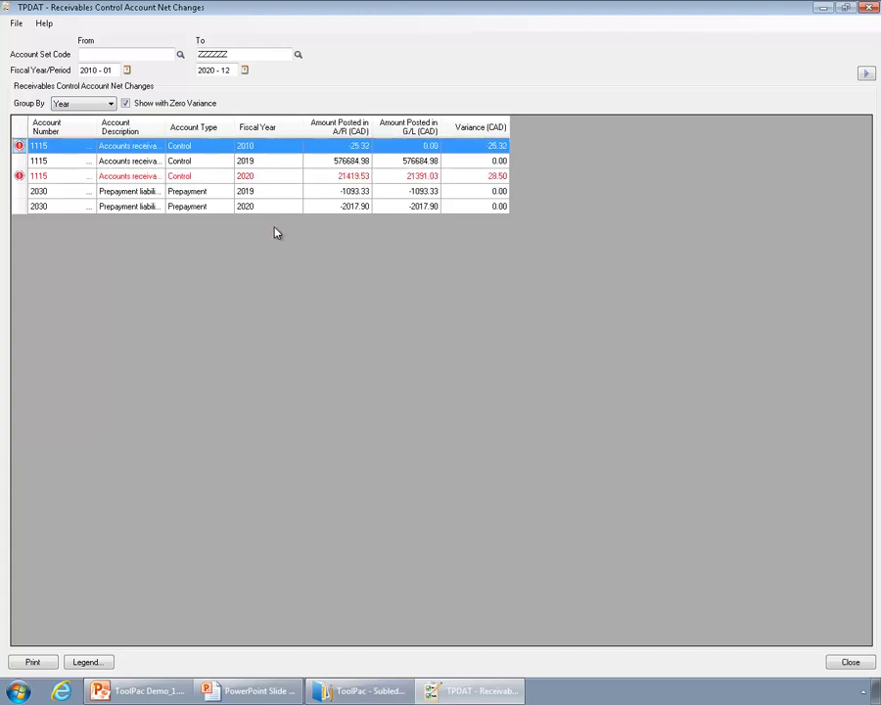
{"action": "left_click", "coordinate": [247, 180]}
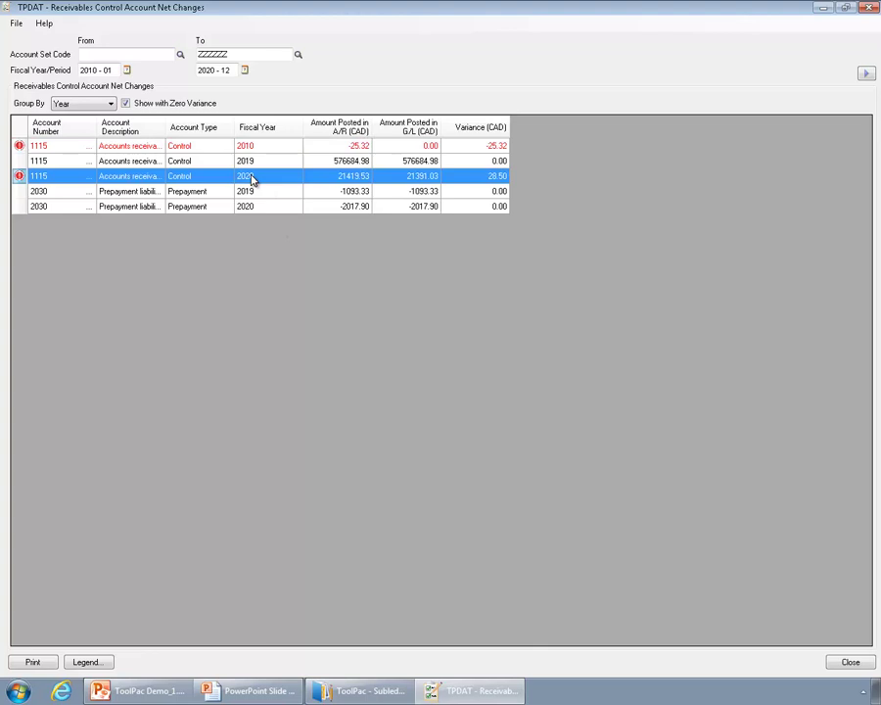
{"action": "double_click", "coordinate": [252, 180]}
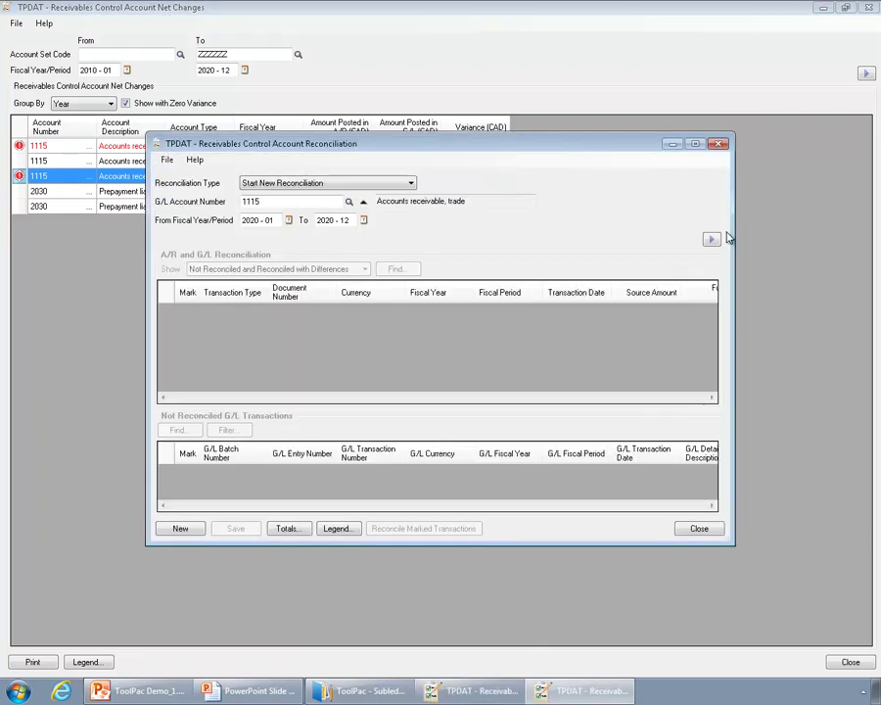
Step: Retrieve the A/R and G/L transactions full-screen and select the G/L entry for Invoice-IN012
{"action": "left_click", "coordinate": [713, 239]}
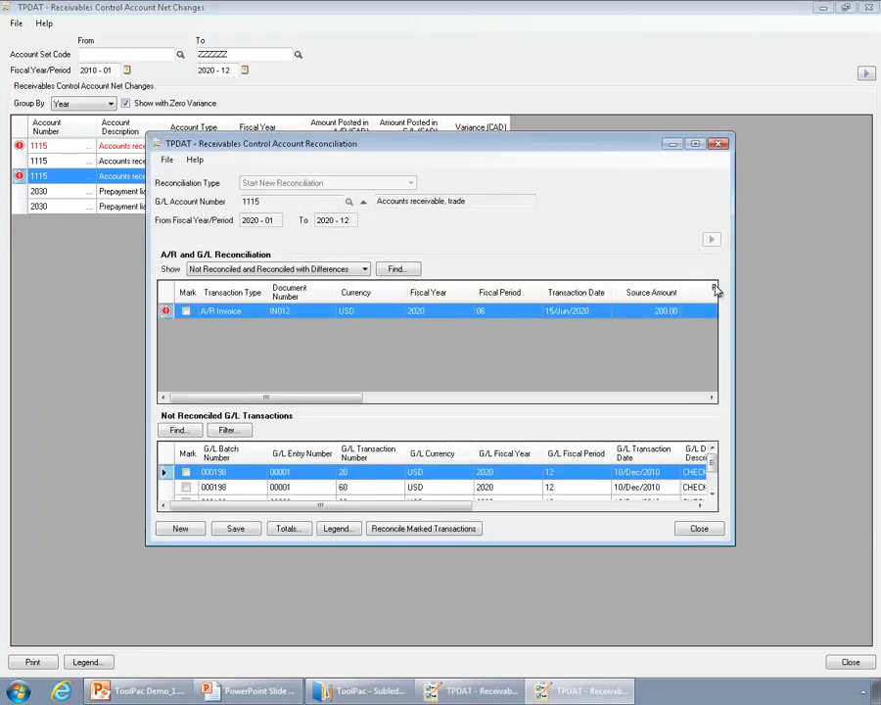
{"action": "left_click", "coordinate": [696, 144]}
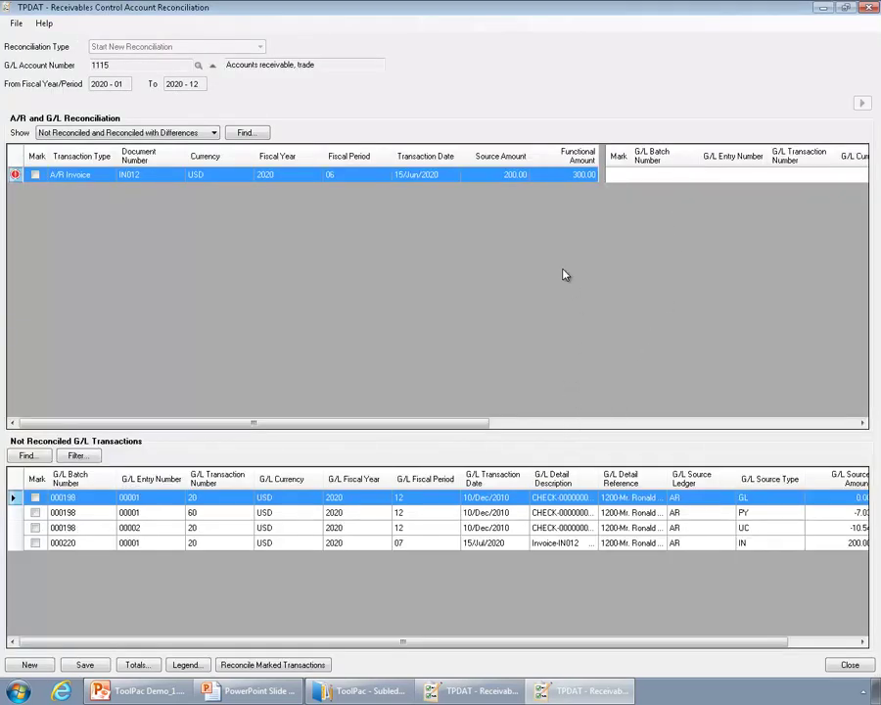
{"action": "mouse_move", "coordinate": [513, 184]}
{"action": "left_click", "coordinate": [852, 641]}
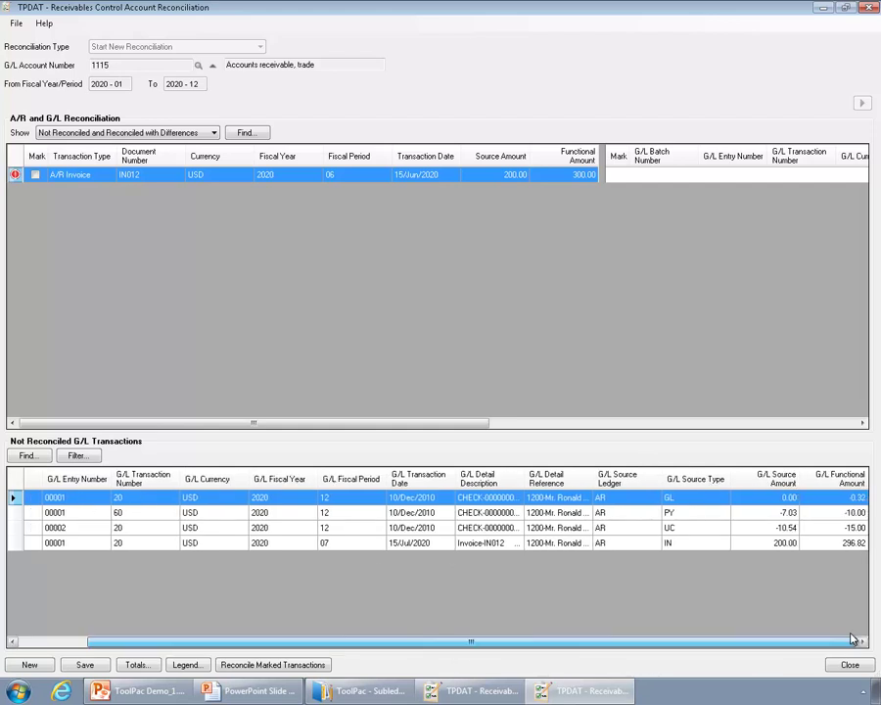
{"action": "left_click", "coordinate": [769, 546]}
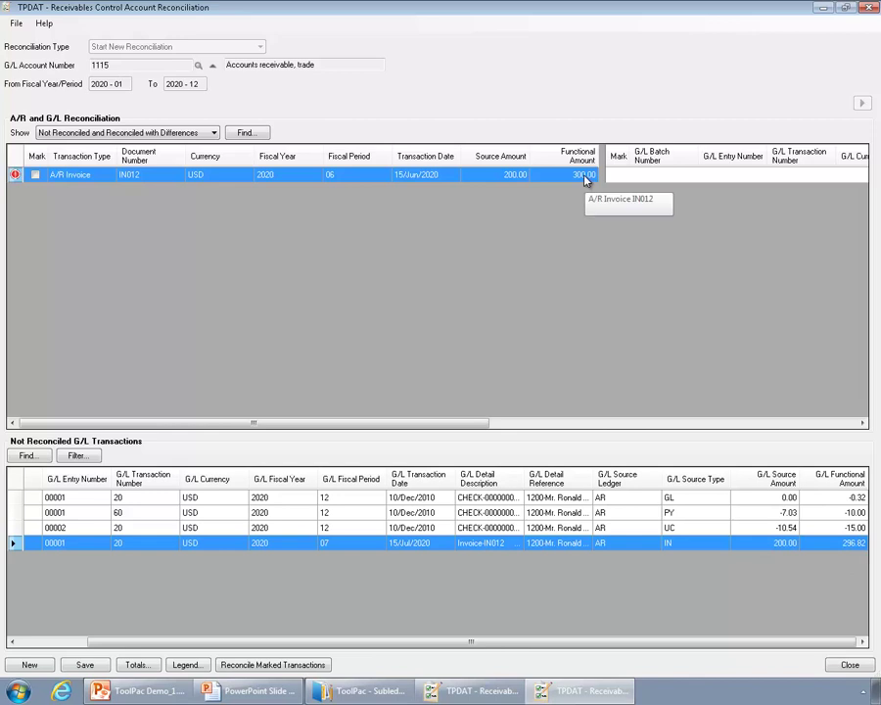
Step: Match G/L entry 000220 to A/R invoice IN012
{"action": "left_click_drag", "start_coordinate": [707, 642], "coordinate": [456, 683]}
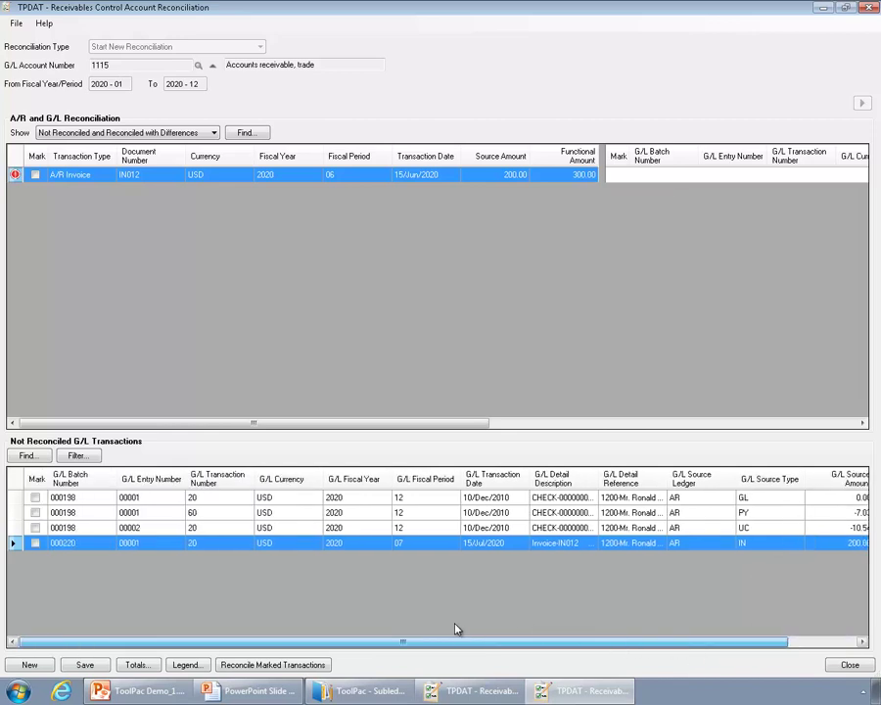
{"action": "left_click", "coordinate": [34, 544]}
{"action": "left_click", "coordinate": [35, 174]}
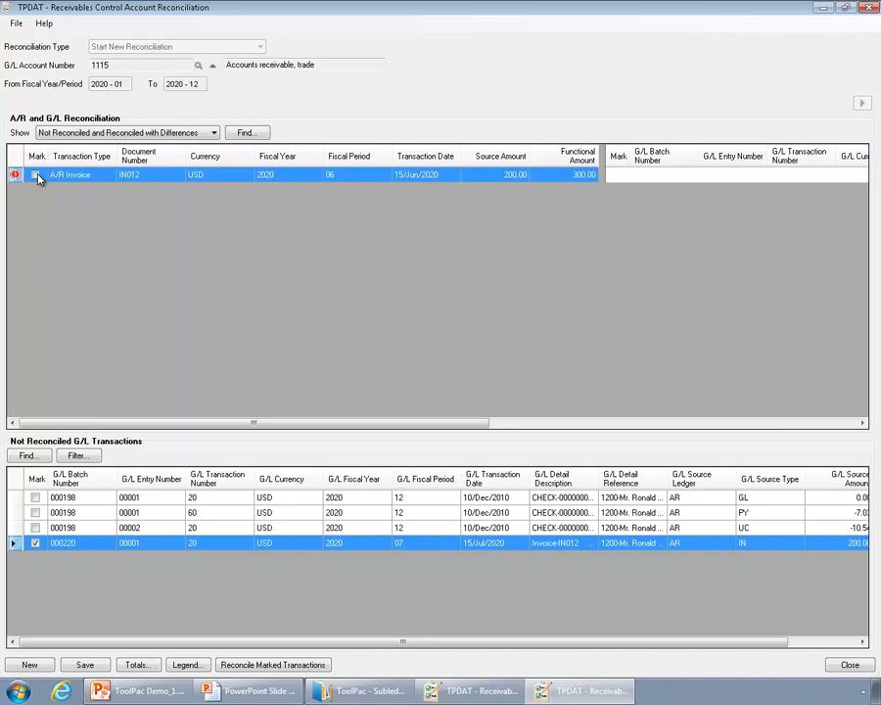
{"action": "left_click", "coordinate": [37, 545]}
{"action": "left_click", "coordinate": [36, 175]}
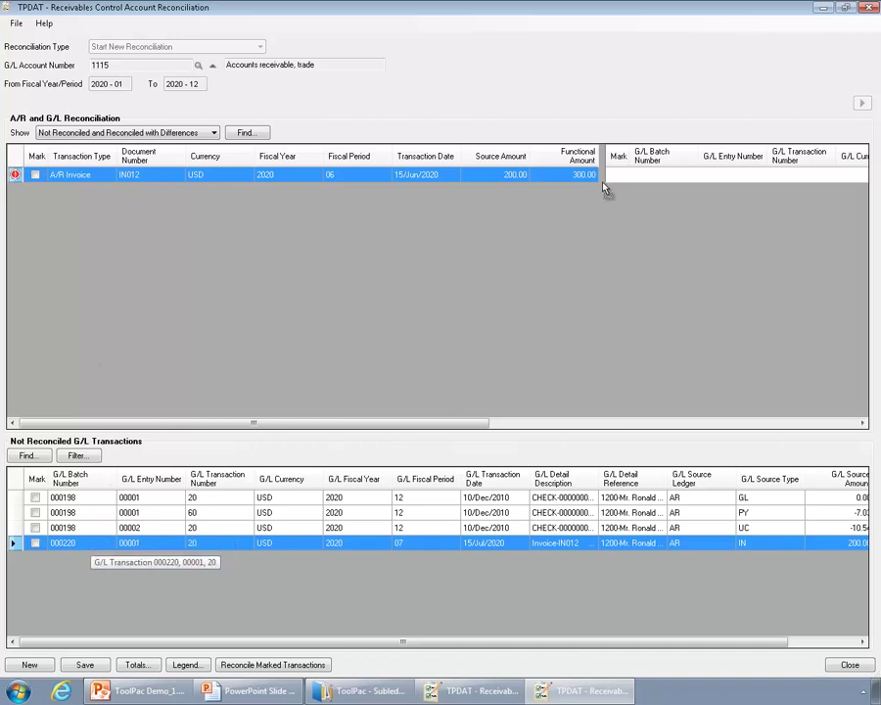
{"action": "left_click", "coordinate": [623, 186]}
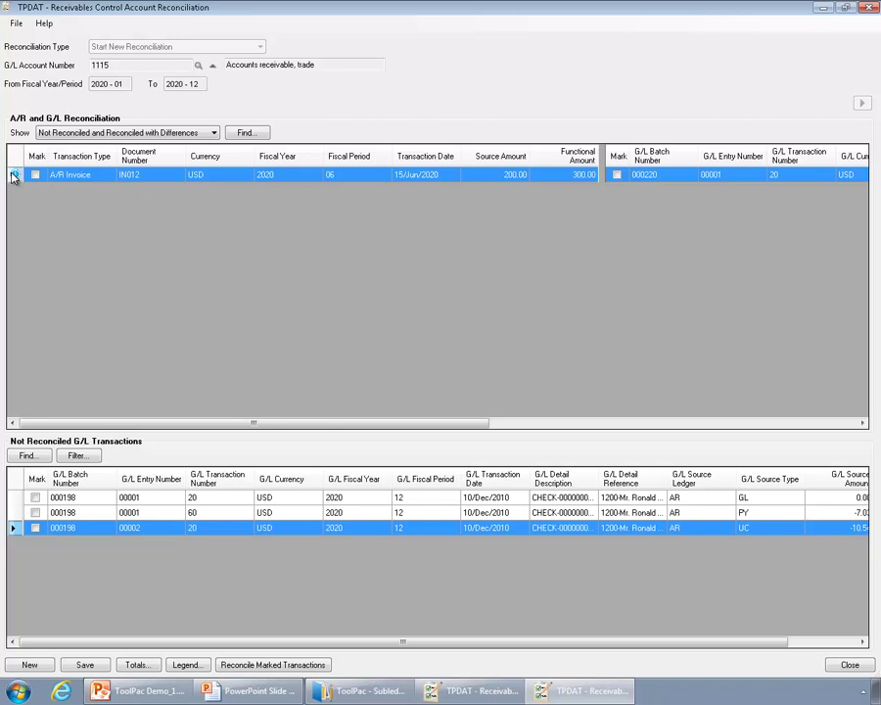
Step: Close the reconciliation without saving and close the Net Changes window
{"action": "left_click", "coordinate": [852, 666]}
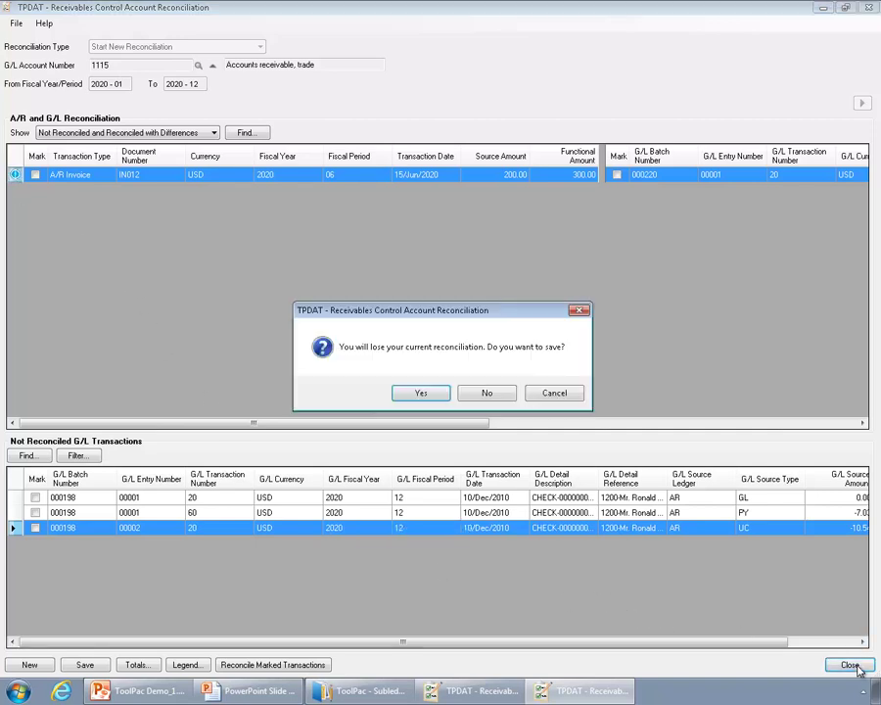
{"action": "left_click", "coordinate": [484, 395]}
{"action": "left_click", "coordinate": [850, 661]}
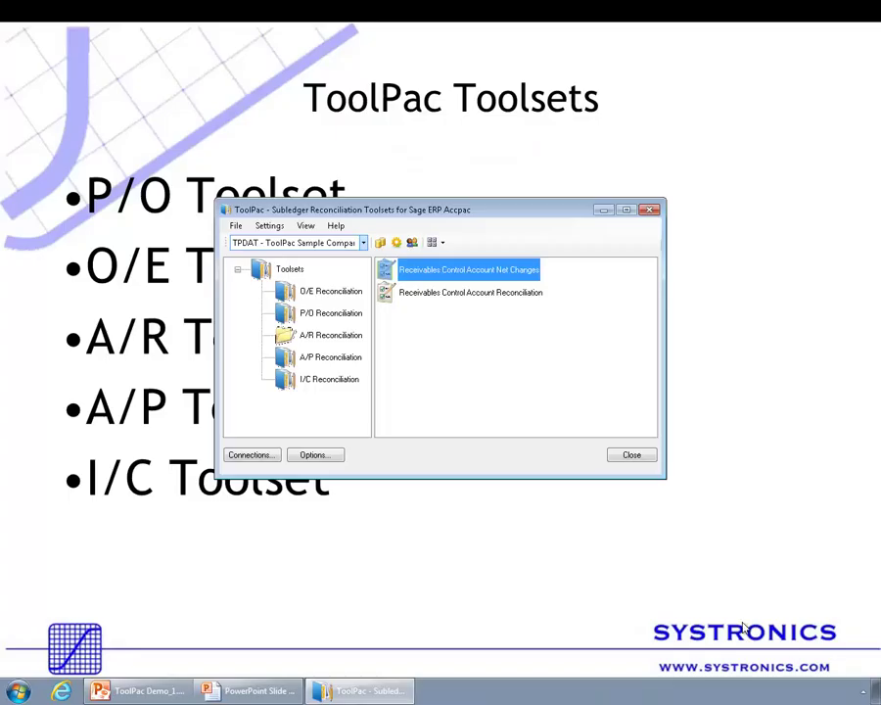
Step: Retrieve CHINA payables account 2015 reconciliation (invoices IN001, IN004, variance -441.60), then close it
{"action": "left_click", "coordinate": [331, 358]}
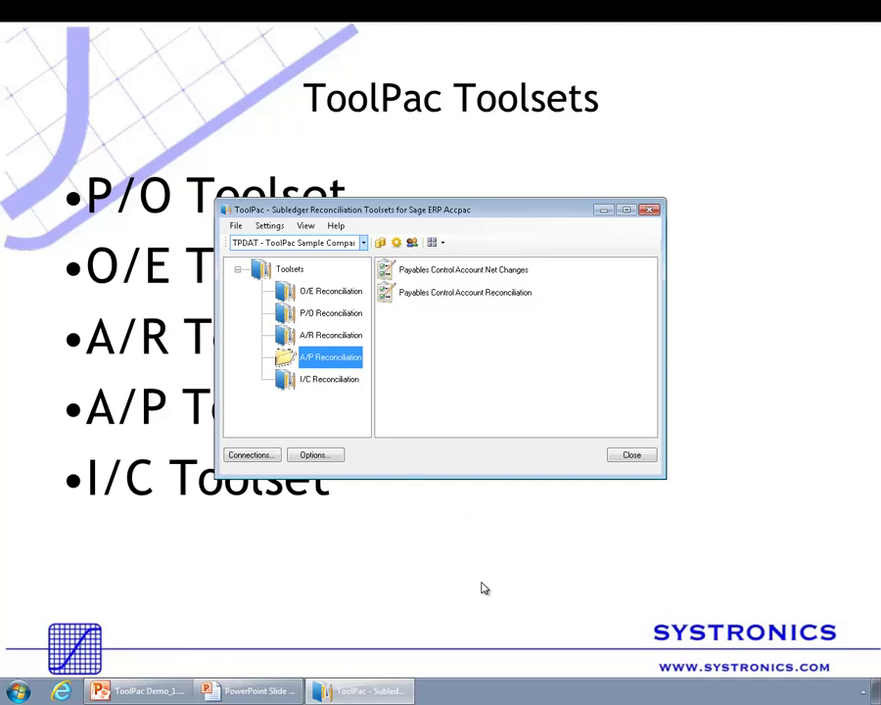
{"action": "double_click", "coordinate": [438, 294]}
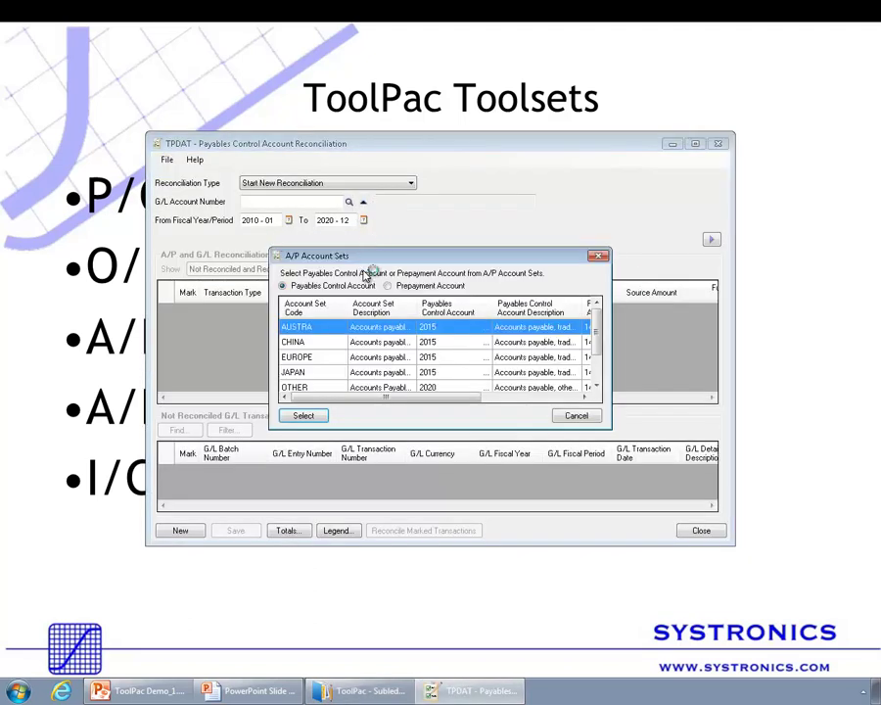
{"action": "double_click", "coordinate": [366, 342]}
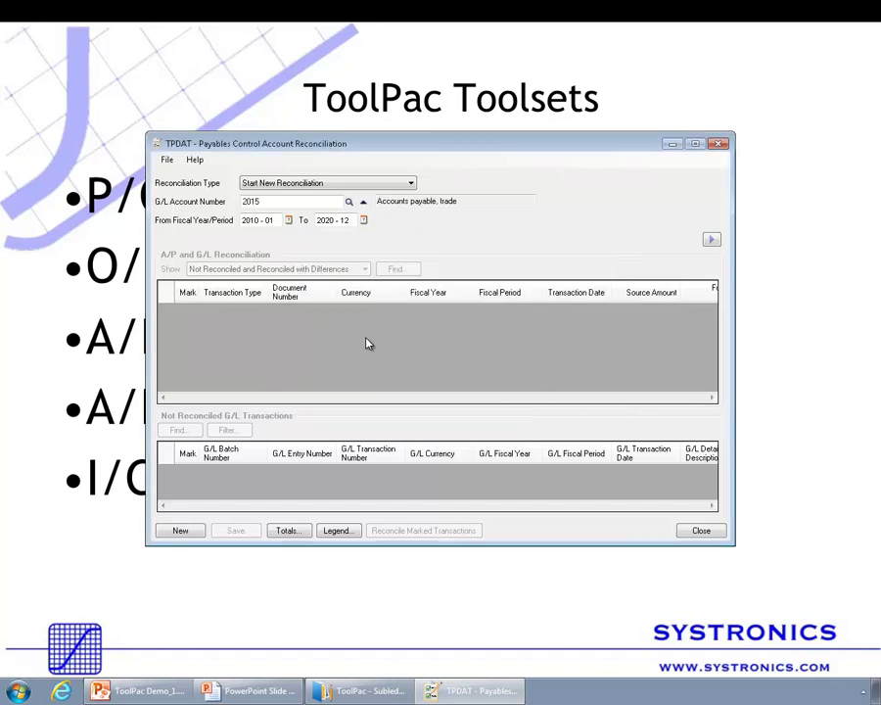
{"action": "left_click", "coordinate": [711, 239]}
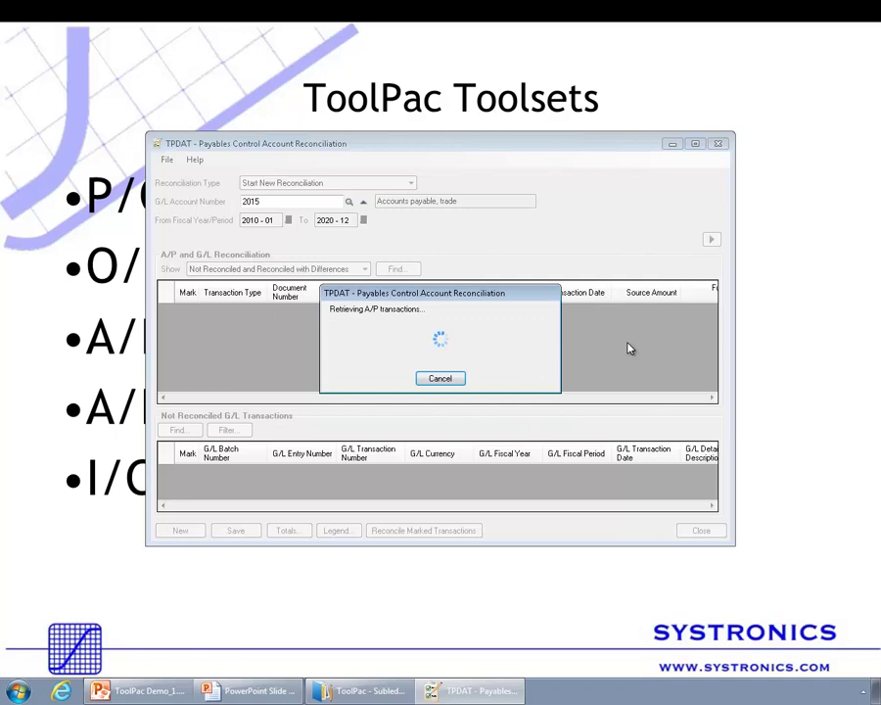
{"action": "left_click", "coordinate": [695, 144]}
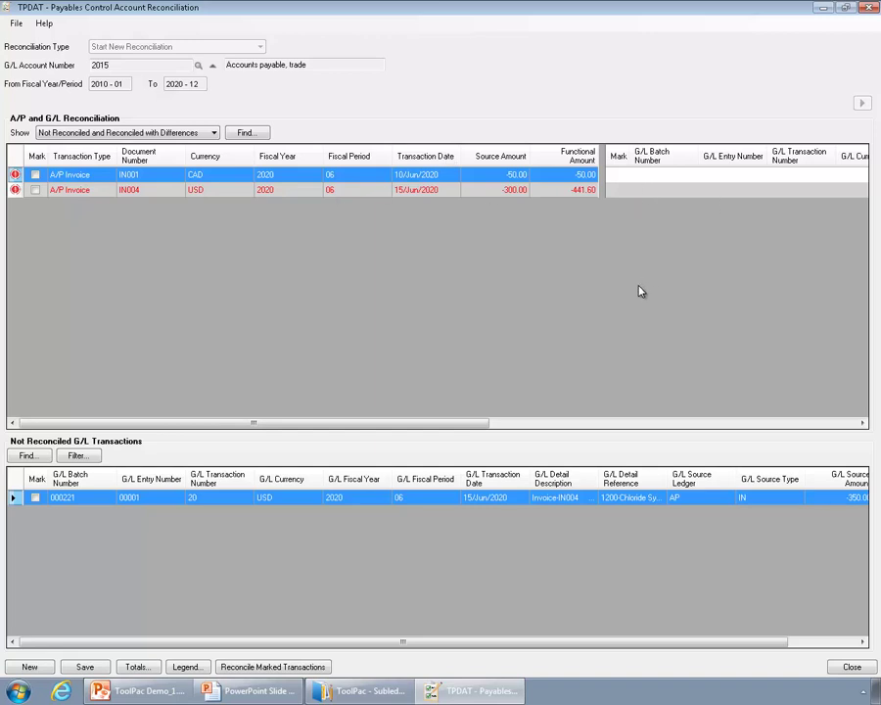
{"action": "left_click", "coordinate": [870, 7]}
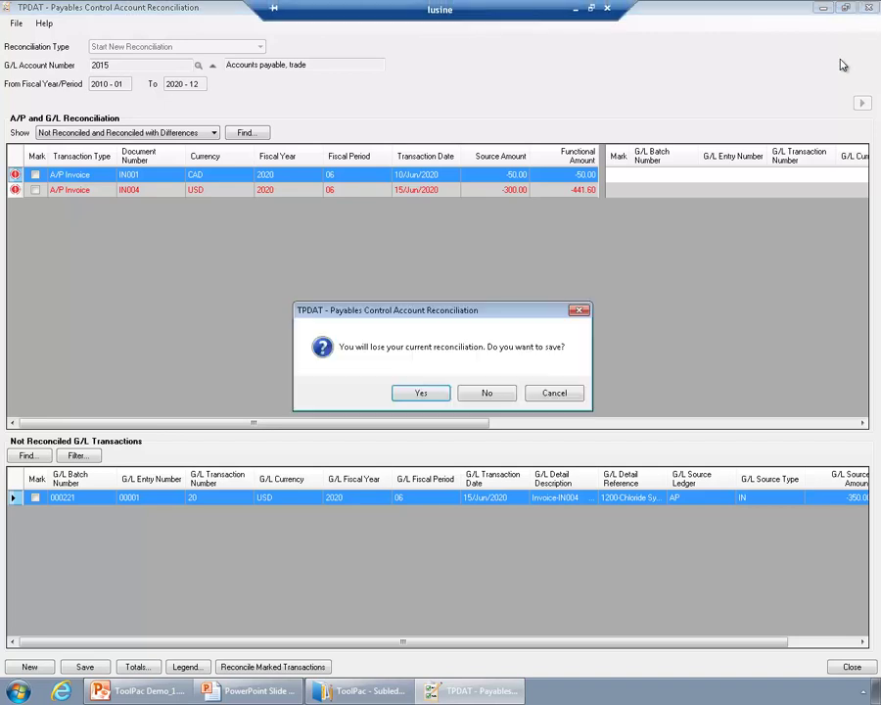
Step: Discard the payables reconciliation unsaved, then run Location Details Verification, flagging item A1-103/0 variances at locations 1 and 2
{"action": "left_click", "coordinate": [494, 396]}
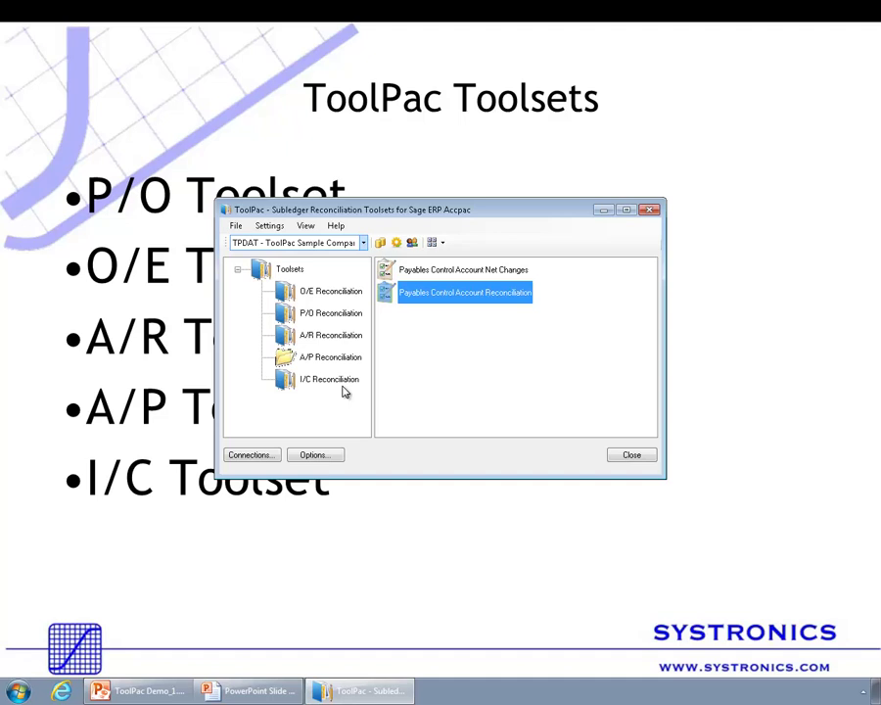
{"action": "left_click", "coordinate": [337, 383]}
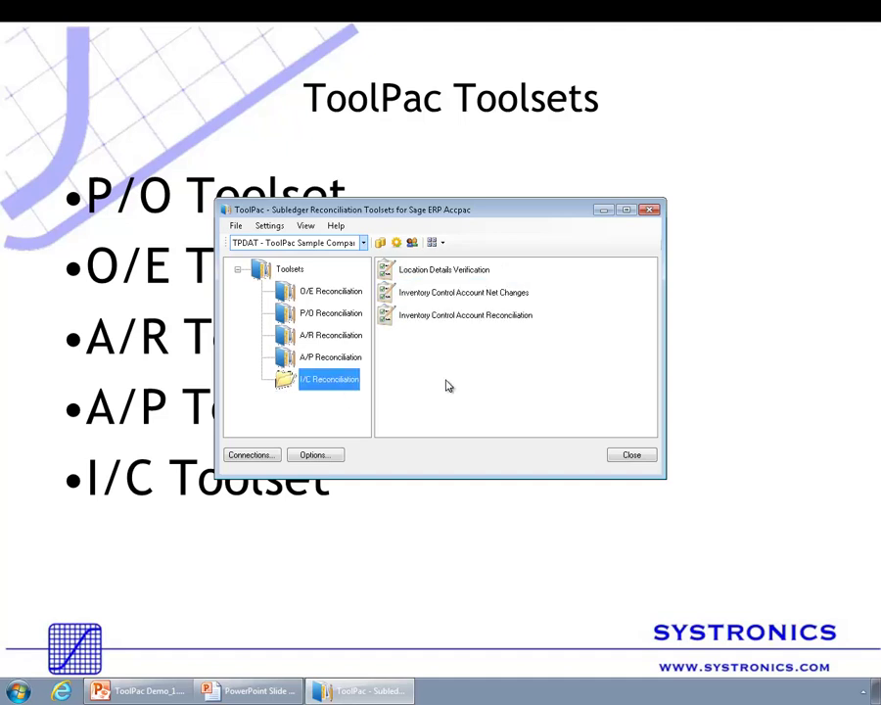
{"action": "left_click", "coordinate": [447, 279]}
{"action": "double_click", "coordinate": [447, 279]}
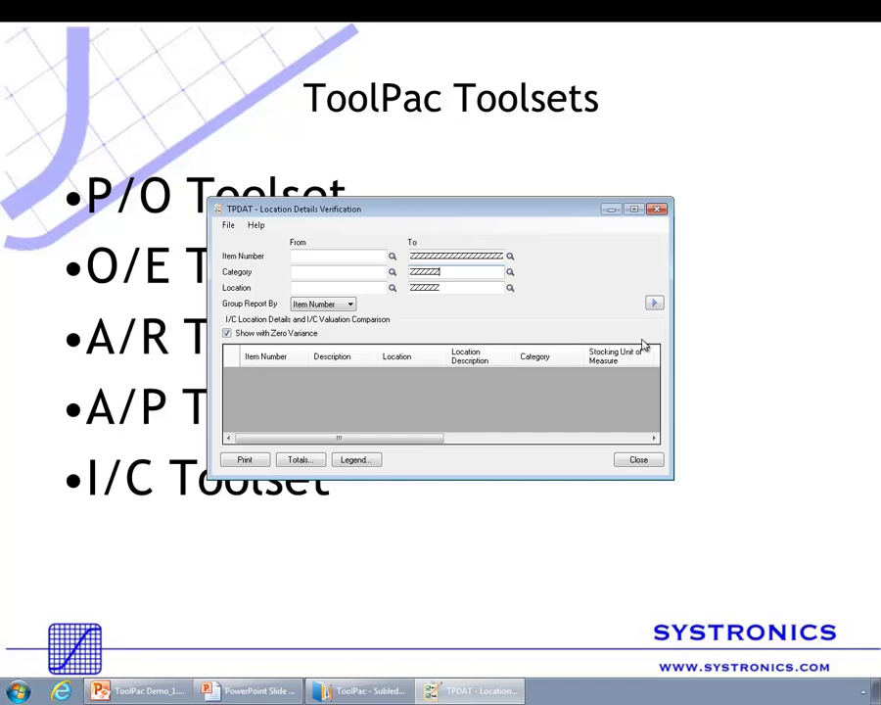
{"action": "left_click", "coordinate": [661, 305]}
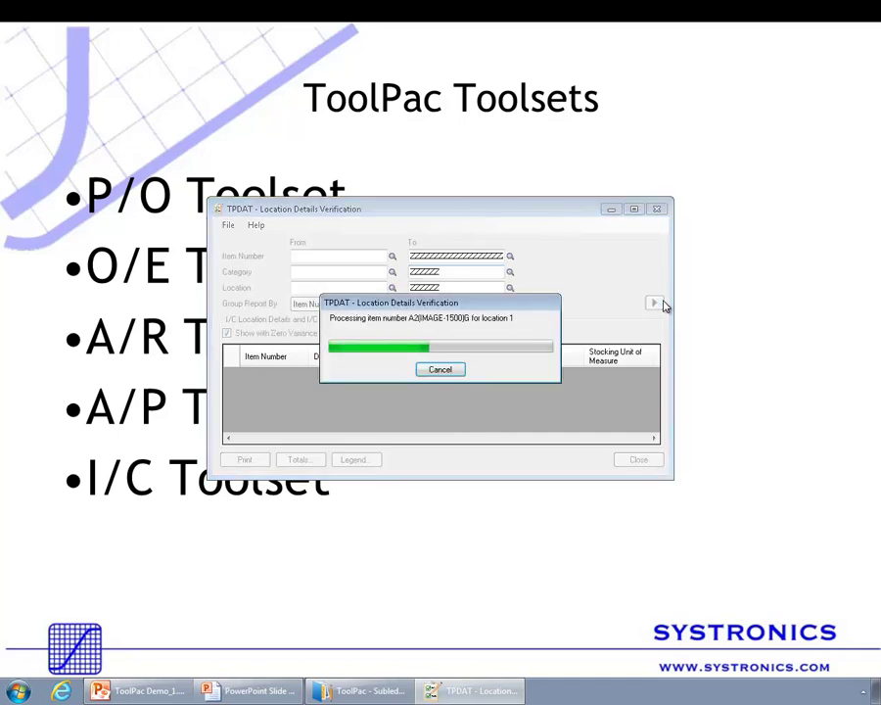
{"action": "left_click", "coordinate": [635, 209]}
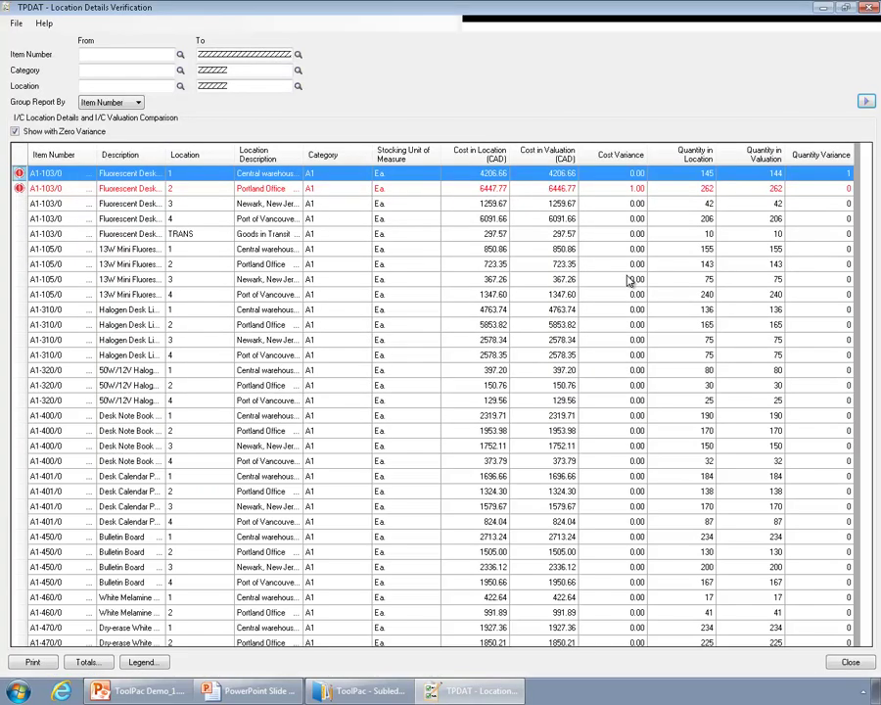
{"action": "left_click", "coordinate": [481, 191]}
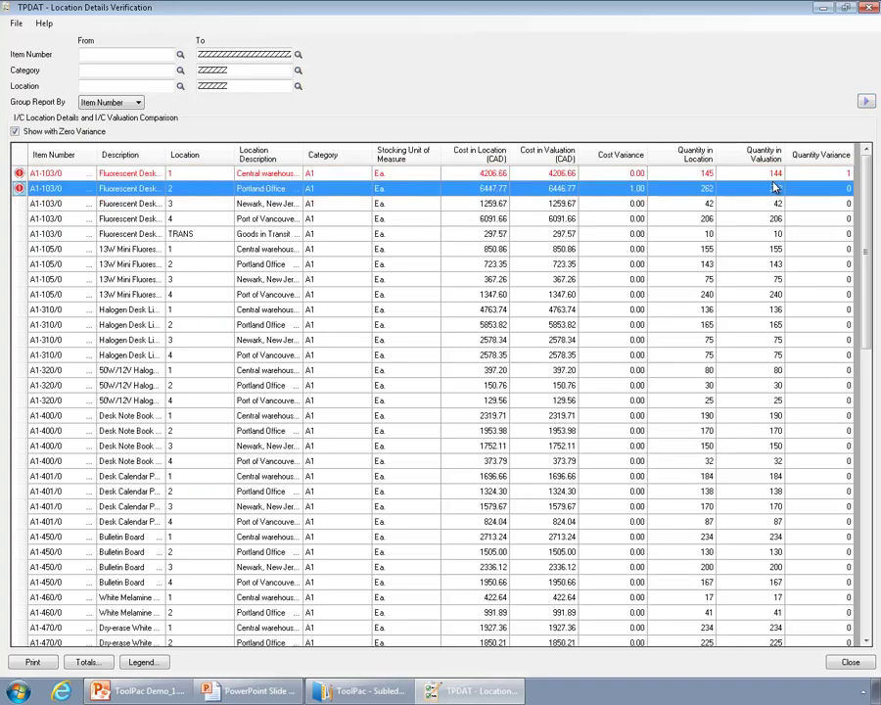
{"action": "left_click", "coordinate": [866, 8]}
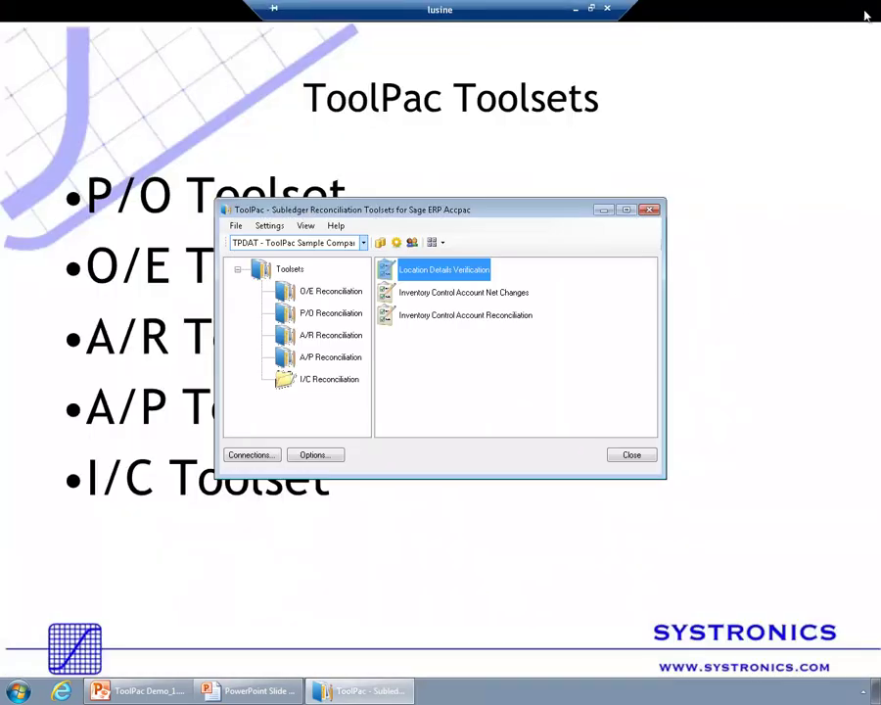
{"action": "left_click", "coordinate": [444, 293]}
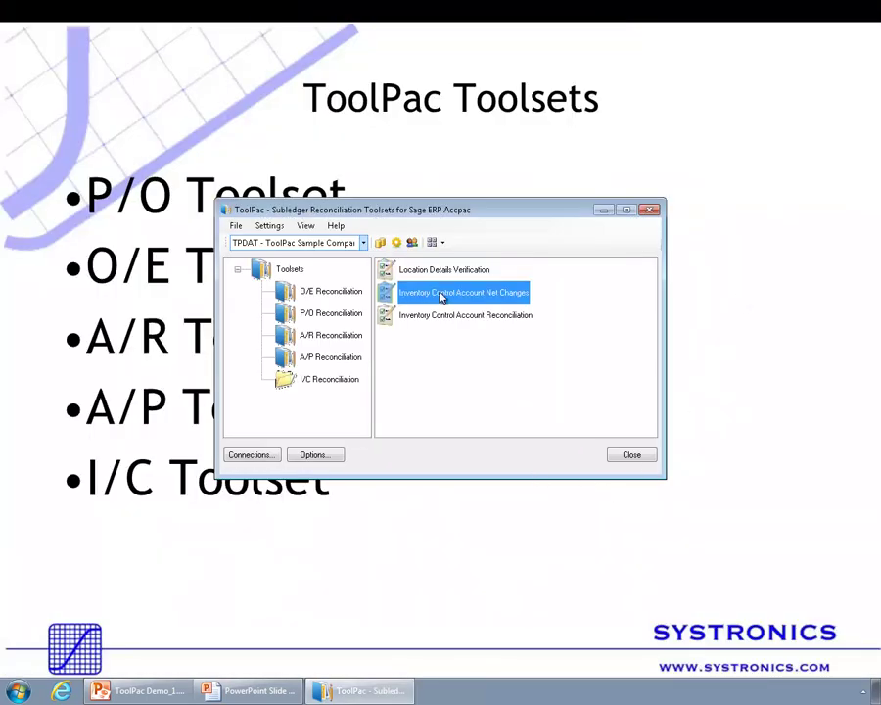
{"action": "left_click", "coordinate": [434, 319]}
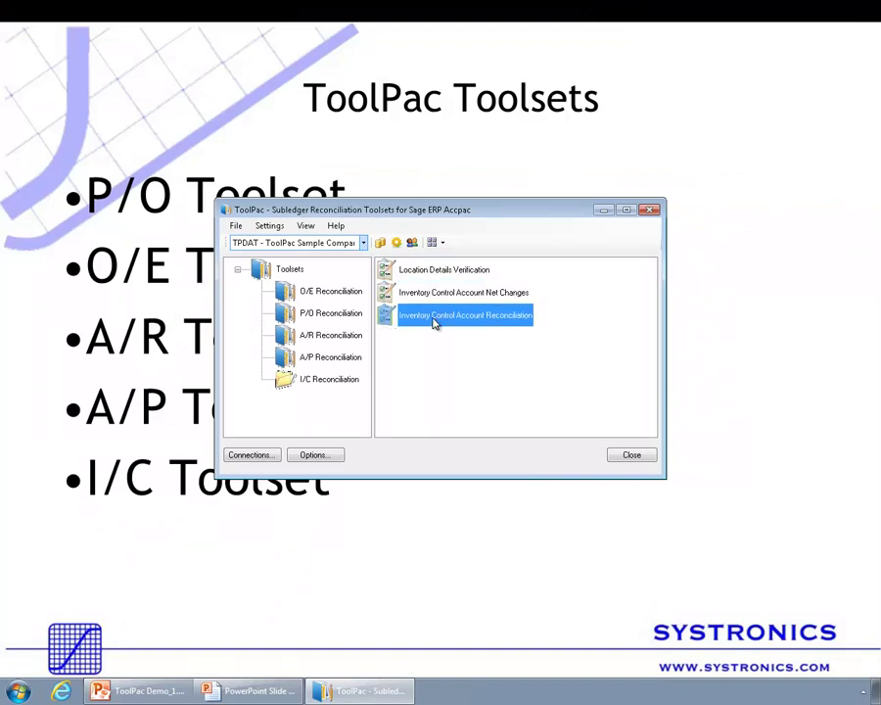
{"action": "left_click", "coordinate": [455, 296]}
{"action": "double_click", "coordinate": [456, 296]}
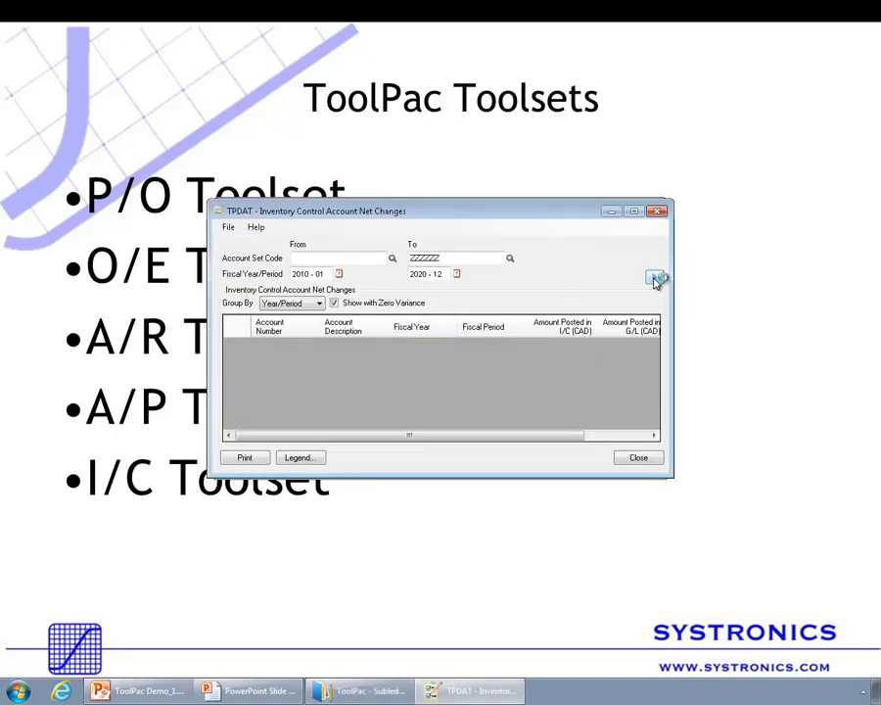
{"action": "left_click", "coordinate": [654, 279]}
{"action": "left_click", "coordinate": [631, 211]}
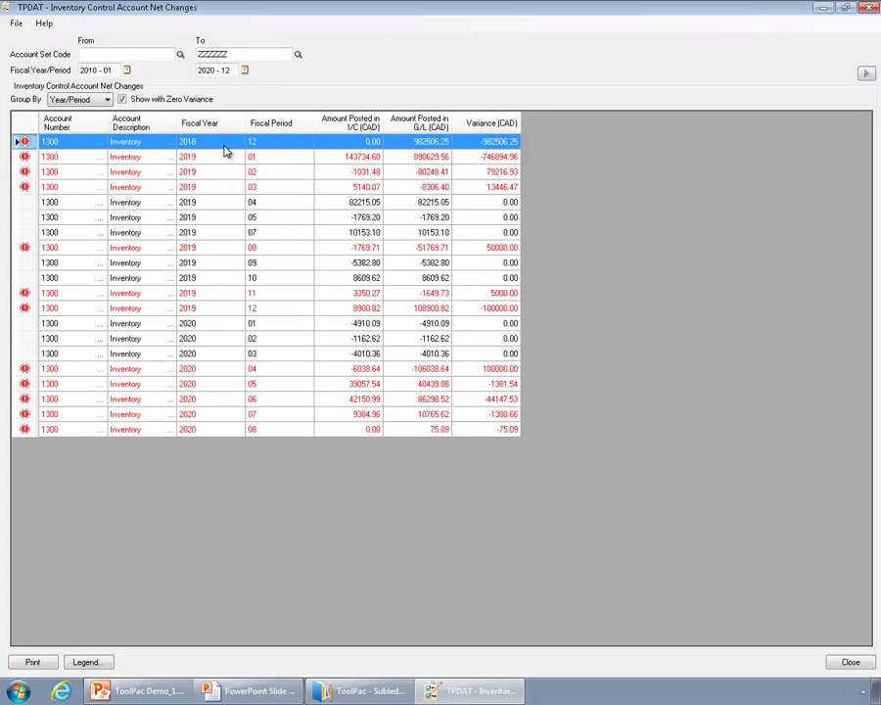
{"action": "left_click", "coordinate": [63, 159]}
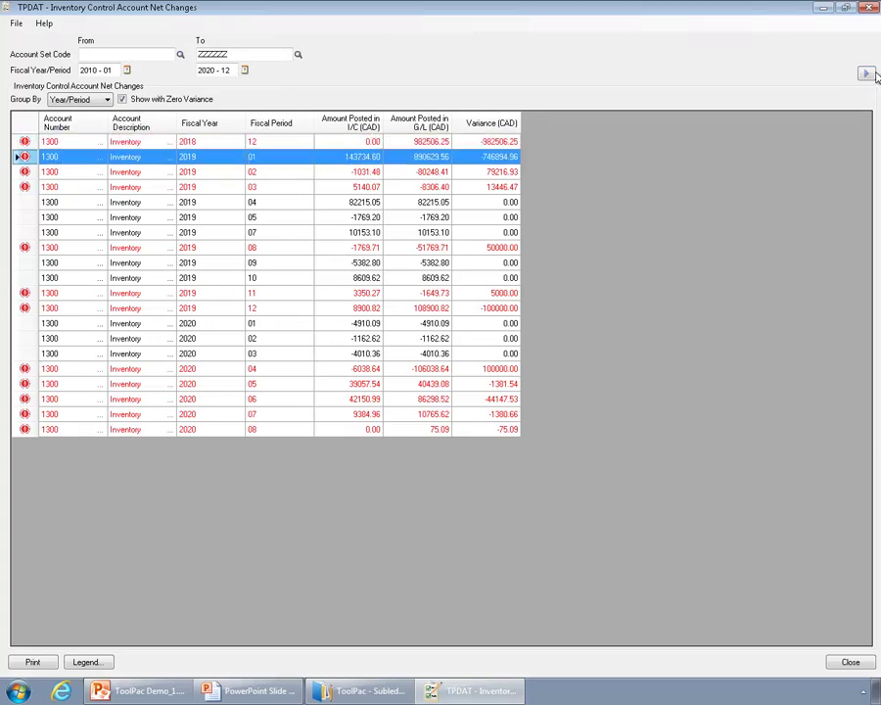
{"action": "left_click", "coordinate": [868, 7]}
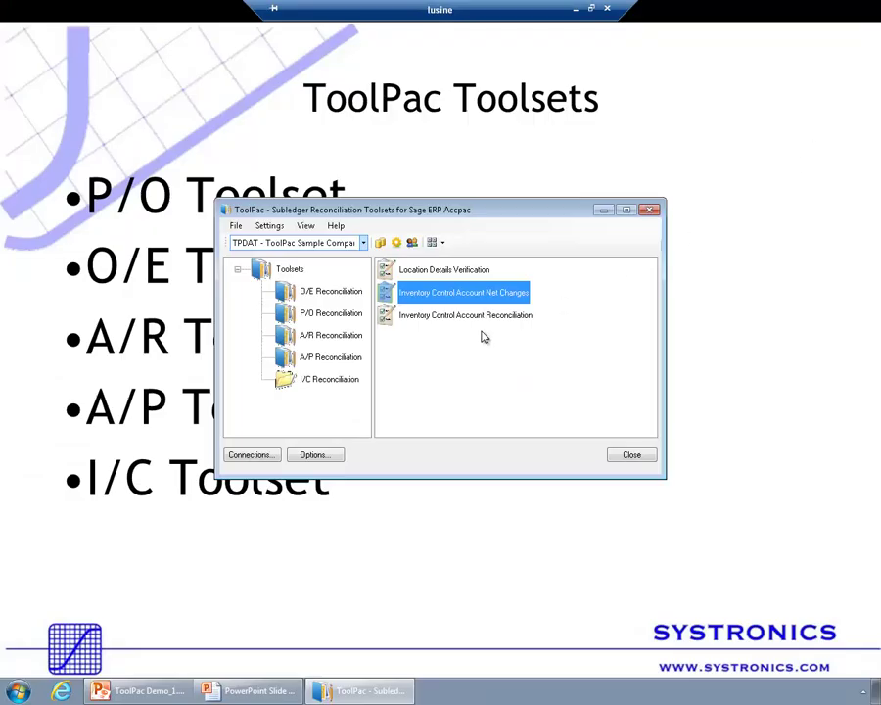
Step: Retrieve the unreconciled subledger and G/L transactions for inventory control account 1300
{"action": "left_click", "coordinate": [440, 316]}
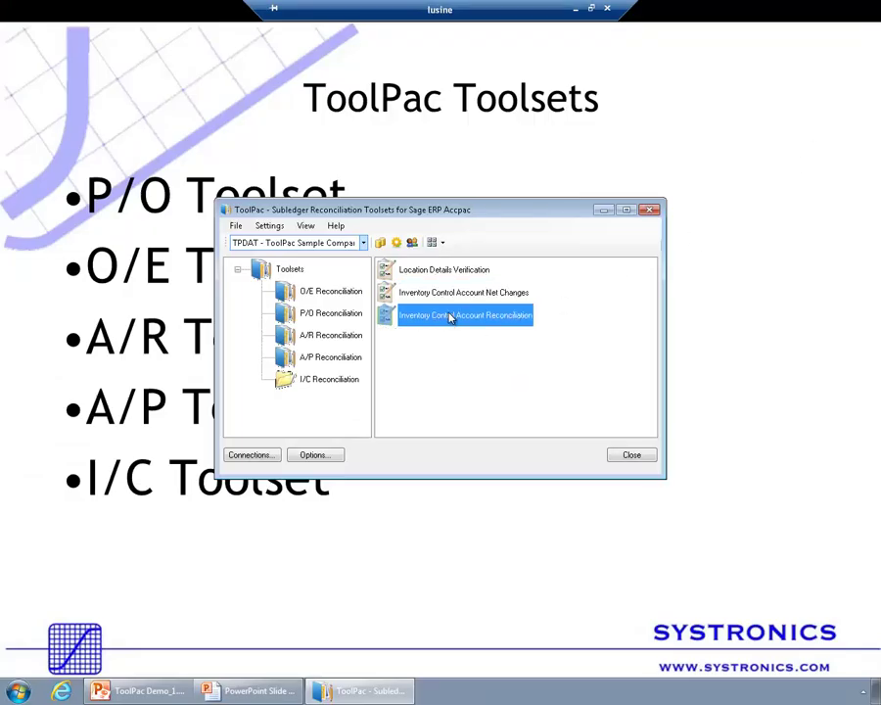
{"action": "double_click", "coordinate": [451, 316]}
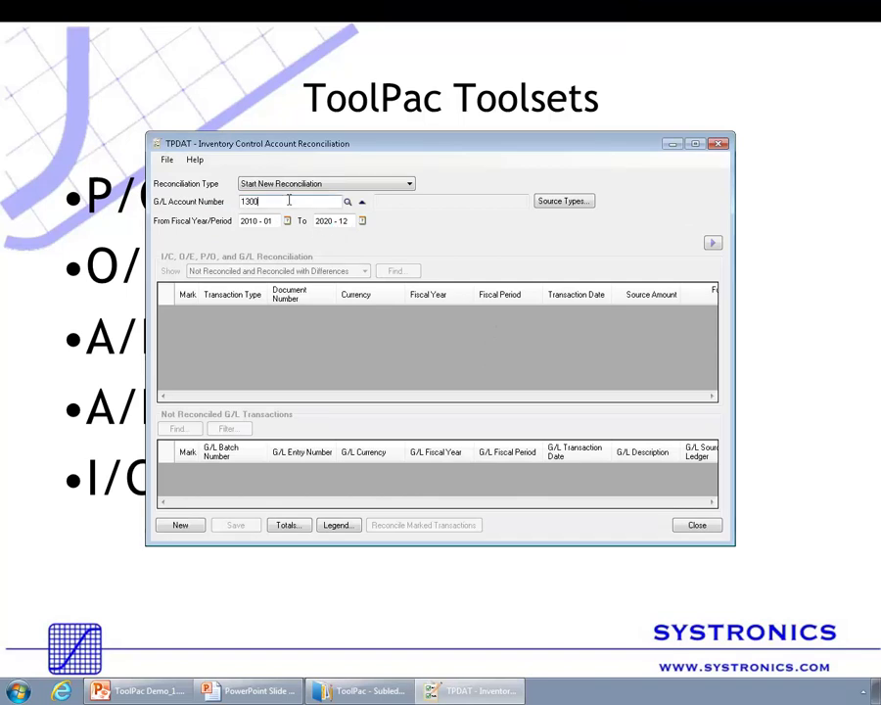
{"action": "left_click", "coordinate": [713, 242]}
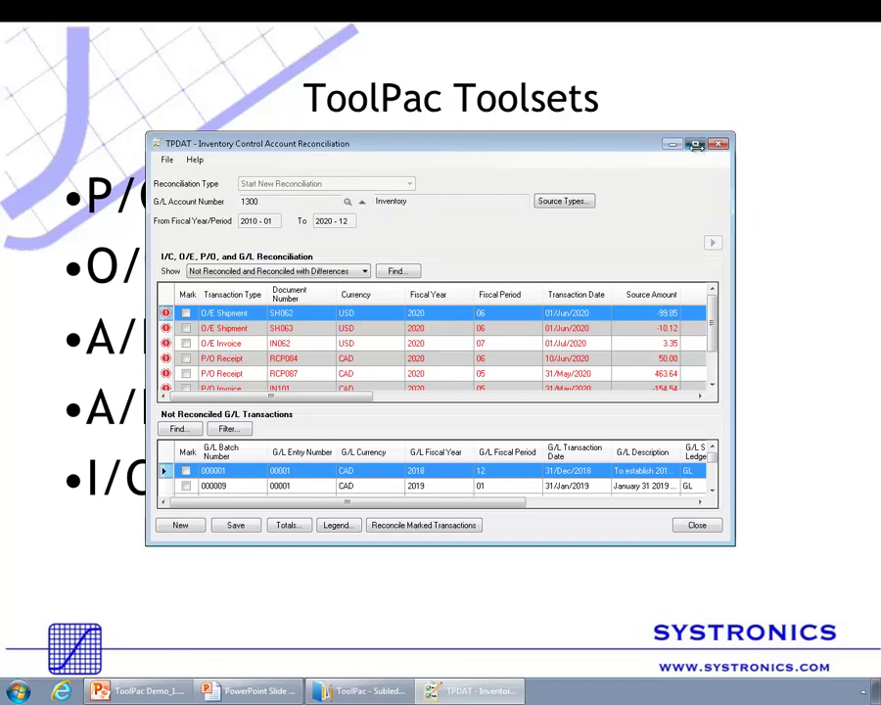
{"action": "left_click", "coordinate": [696, 144]}
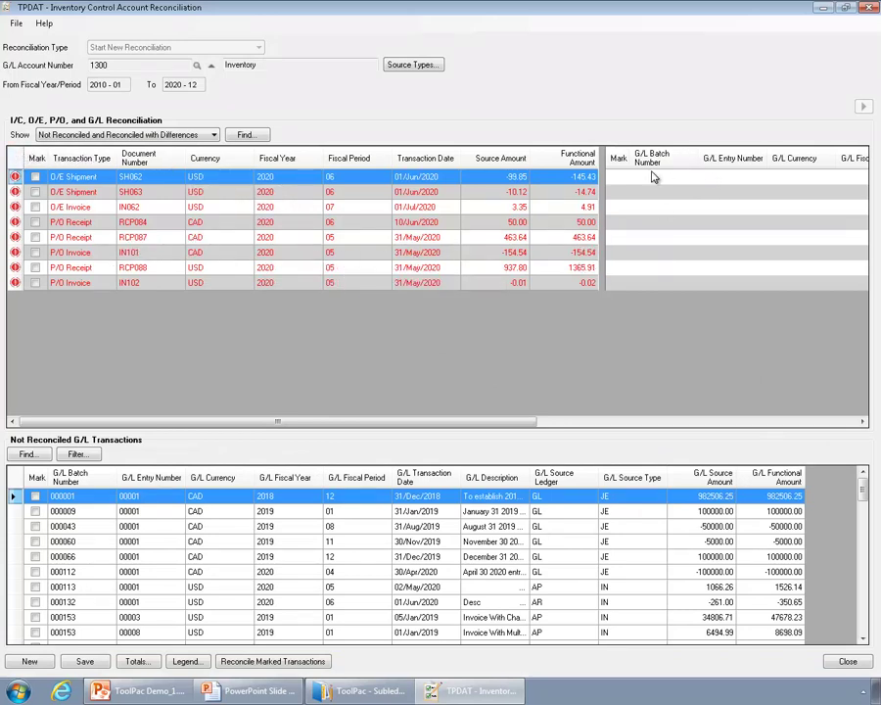
Step: Mark shipments SH062, SH063 and G/L batches 000001, 000009, 000043, then reconcile them
{"action": "key", "text": "Down"}
{"action": "key", "text": "Down"}
{"action": "key", "text": "Down"}
{"action": "key", "text": "Down"}
{"action": "key", "text": "Down"}
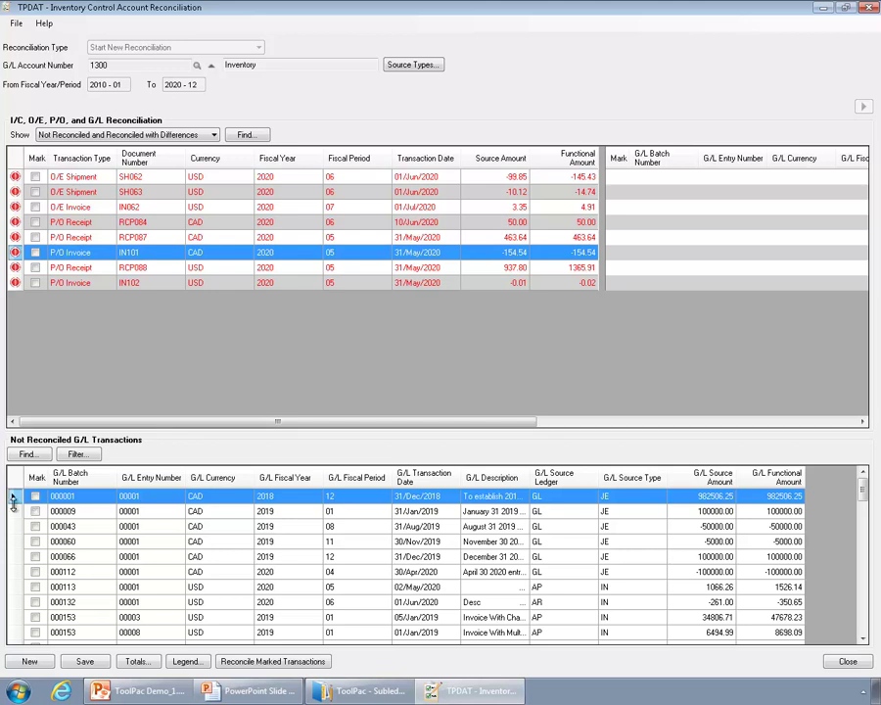
{"action": "left_click", "coordinate": [35, 176]}
{"action": "left_click", "coordinate": [35, 192]}
{"action": "left_click", "coordinate": [35, 497]}
{"action": "left_click", "coordinate": [36, 511]}
{"action": "left_click", "coordinate": [86, 520]}
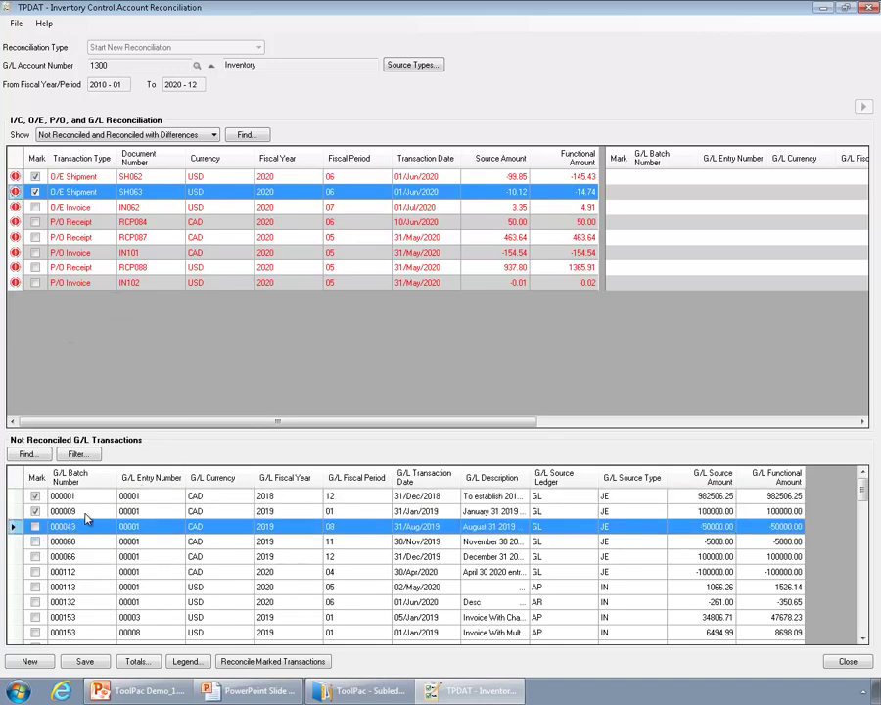
{"action": "left_click", "coordinate": [35, 526]}
{"action": "left_click", "coordinate": [252, 661]}
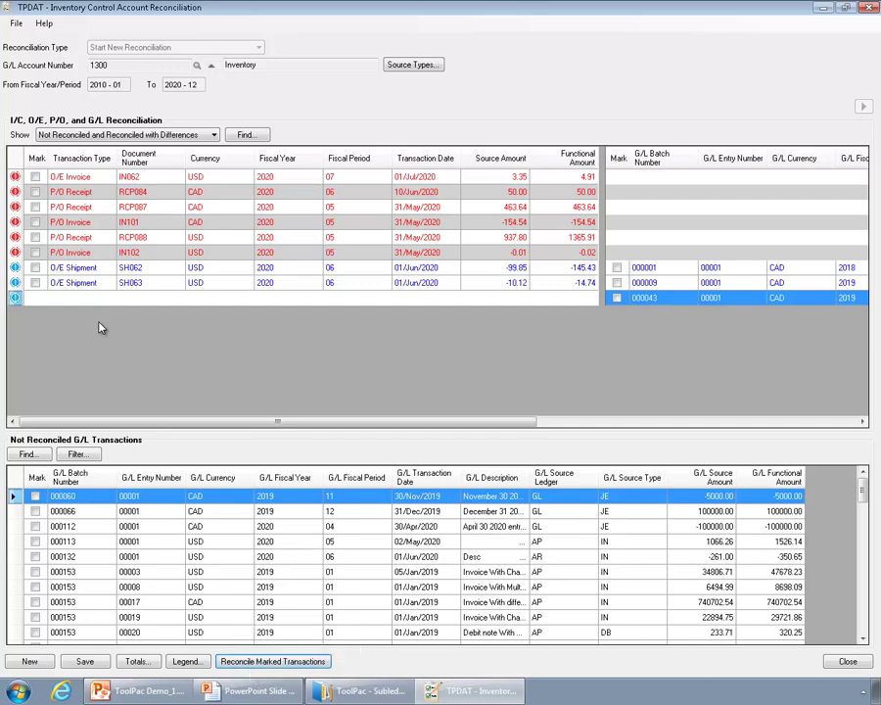